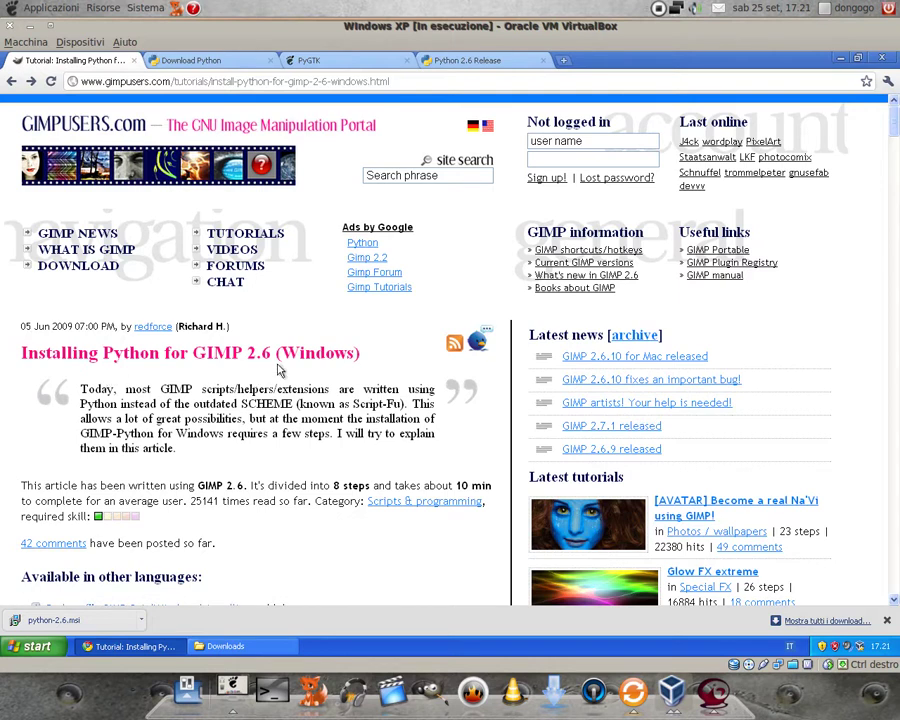
# Step: Minimize Chrome and start the GIMP 2.6.8 installer, passing the welcome and license pages
pyautogui.scroll(-1, 263, 363)
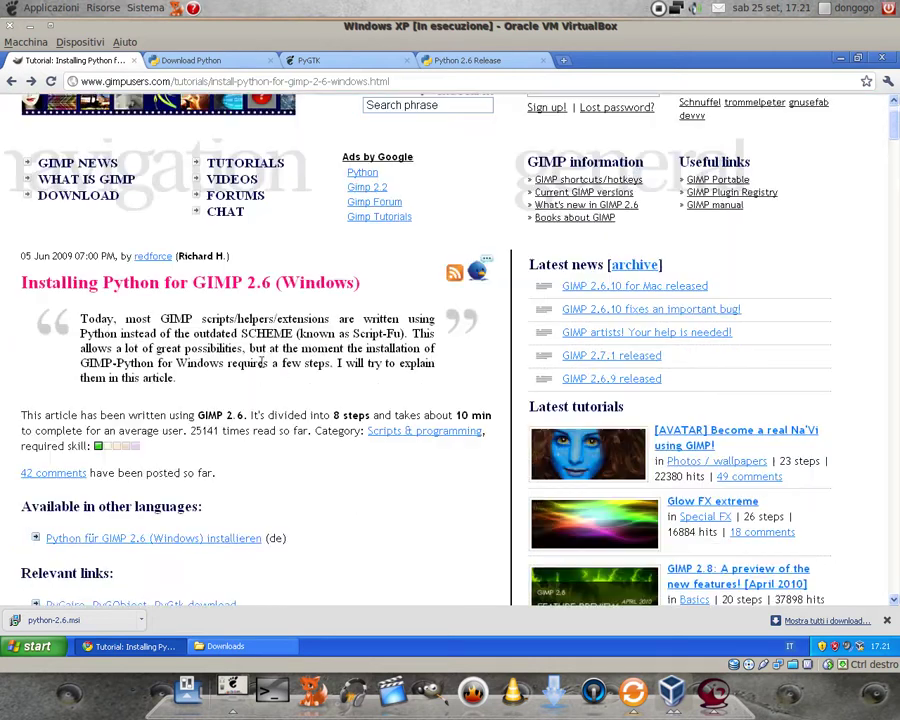
pyautogui.scroll(-1, 310, 360)
pyautogui.scroll(-2, 294, 444)
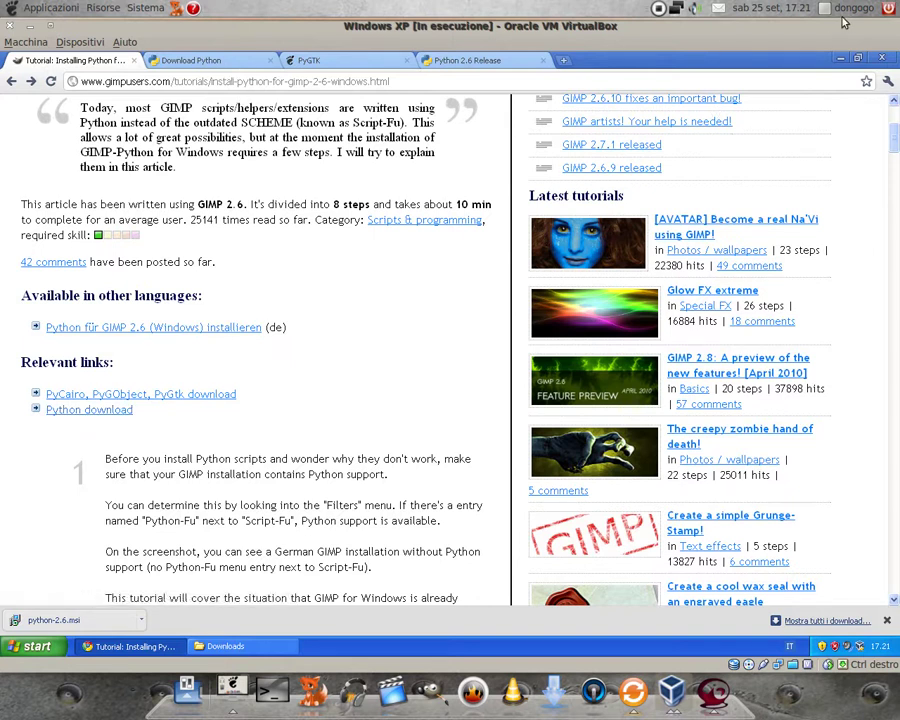
pyautogui.click(841, 60)
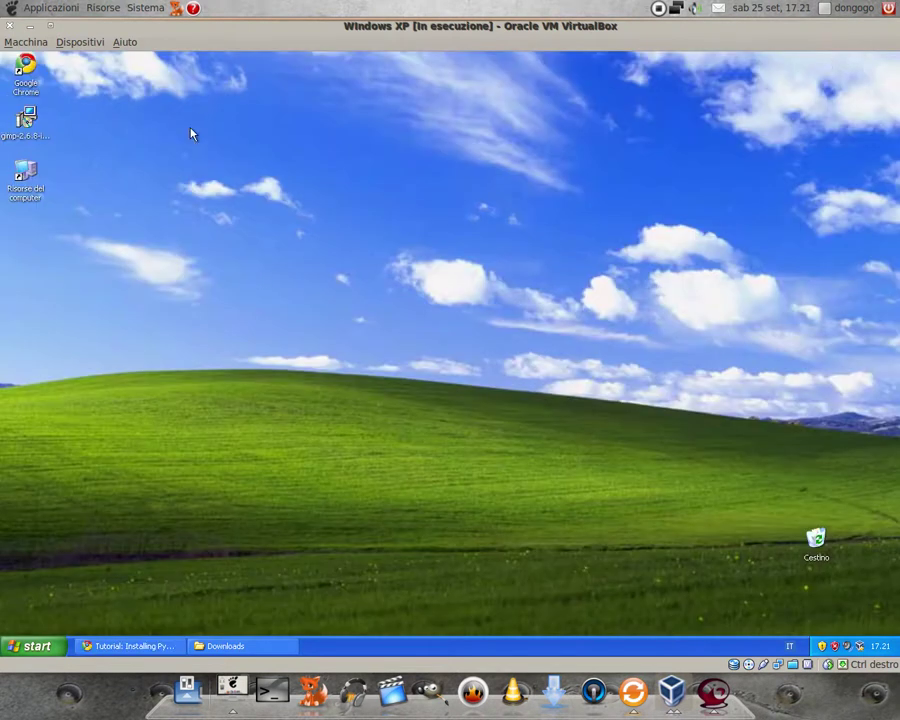
pyautogui.doubleClick(25, 118)
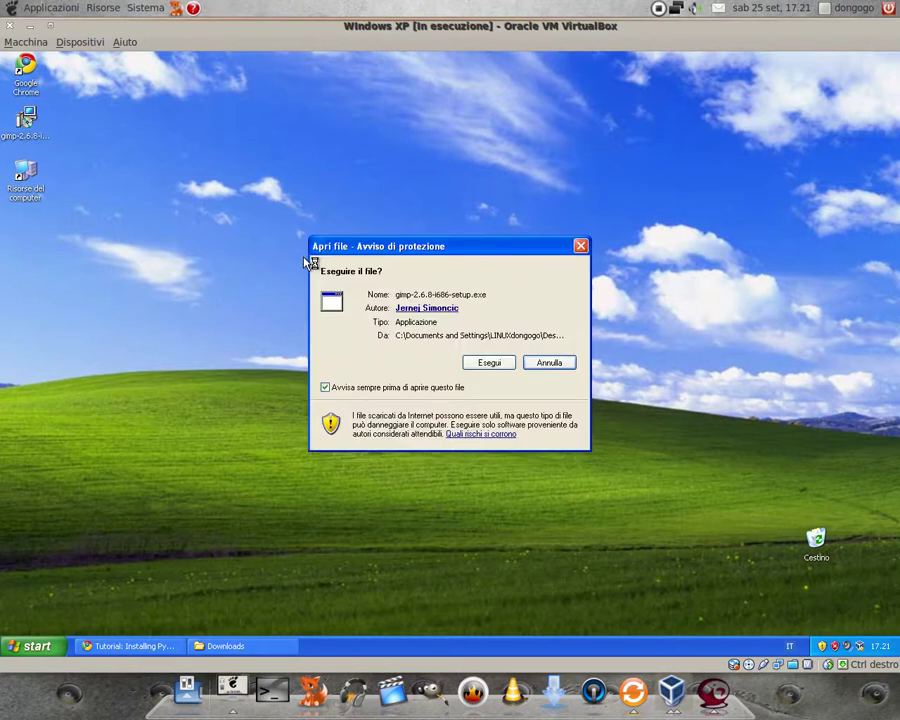
pyautogui.click(490, 363)
pyautogui.click(522, 466)
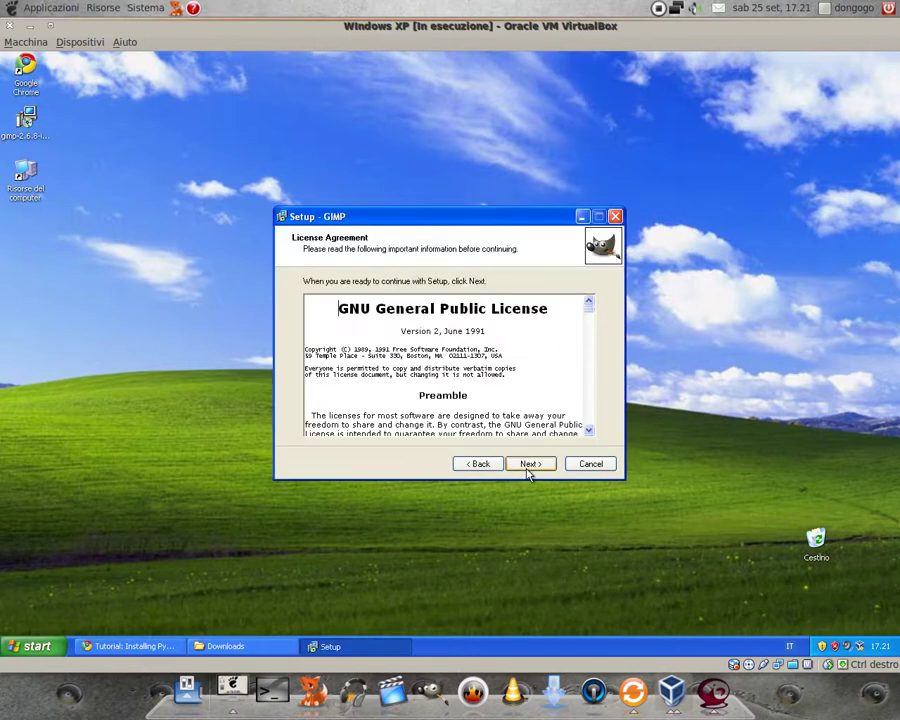
pyautogui.click(522, 466)
# Step: Reach the component list, find the GIMP Python extension unavailable, and cancel setup
pyautogui.click(452, 384)
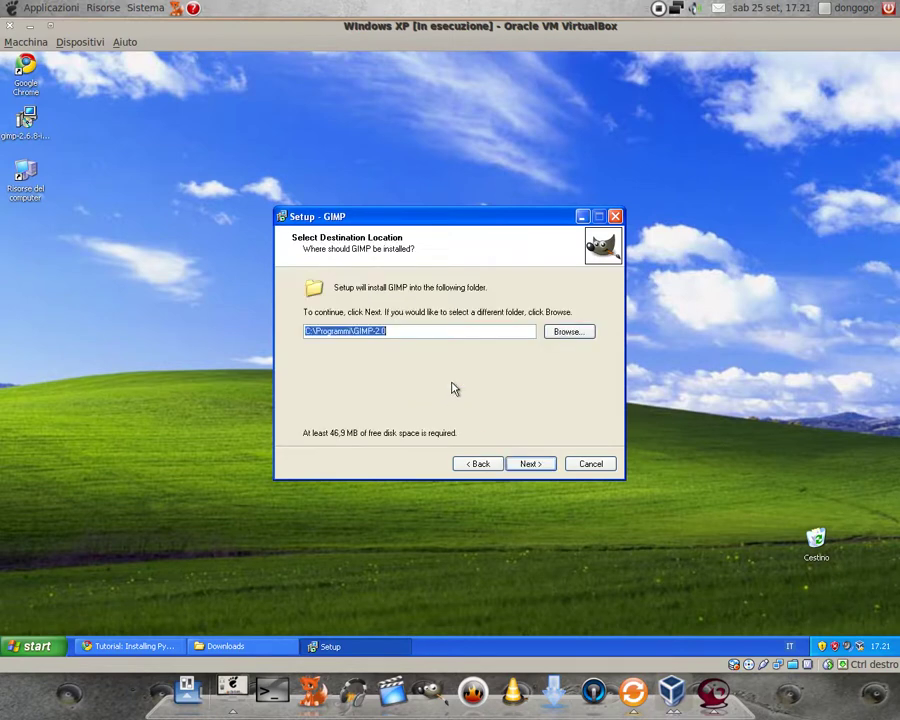
pyautogui.click(533, 466)
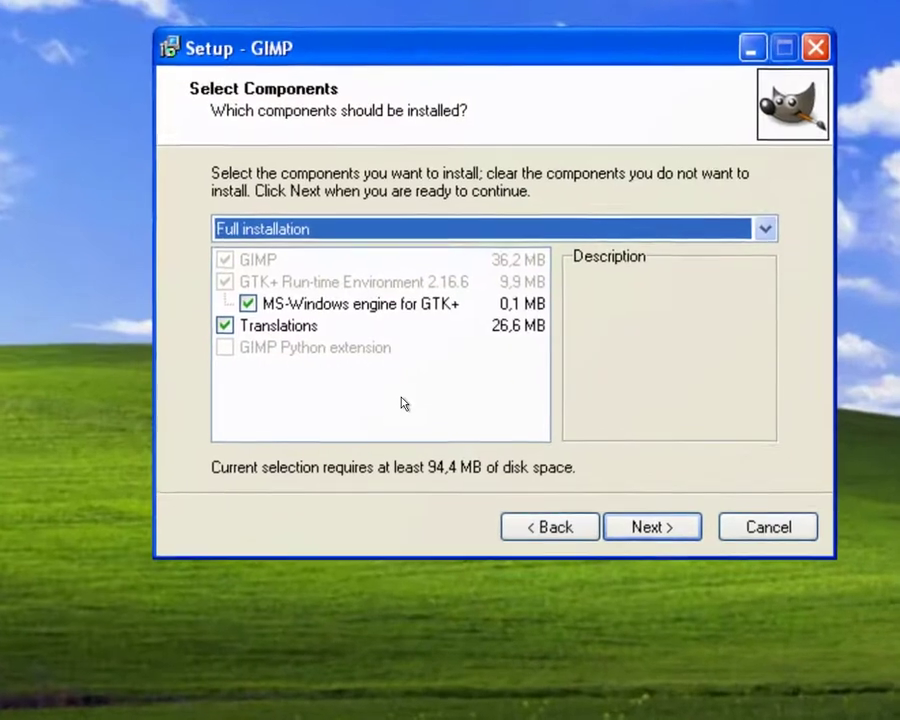
pyautogui.press('super')
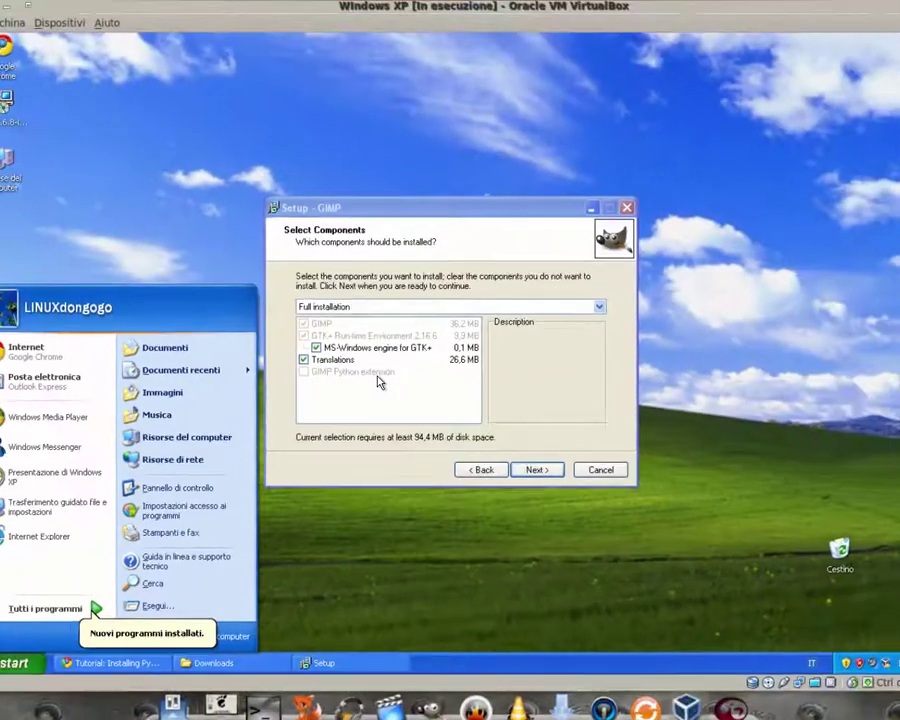
pyautogui.press('Escape')
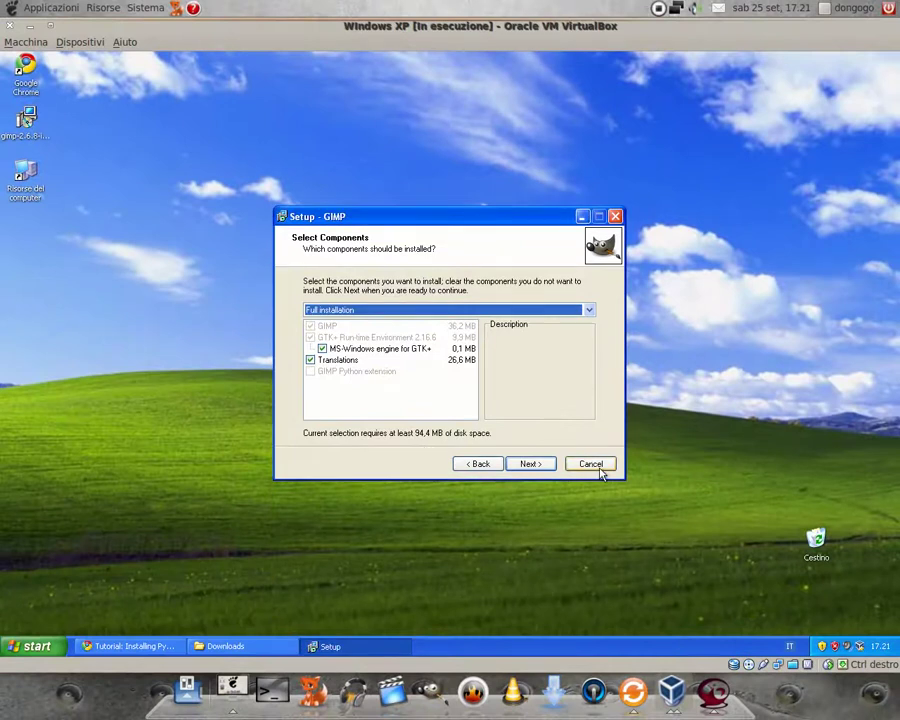
pyautogui.click(598, 467)
pyautogui.click(422, 402)
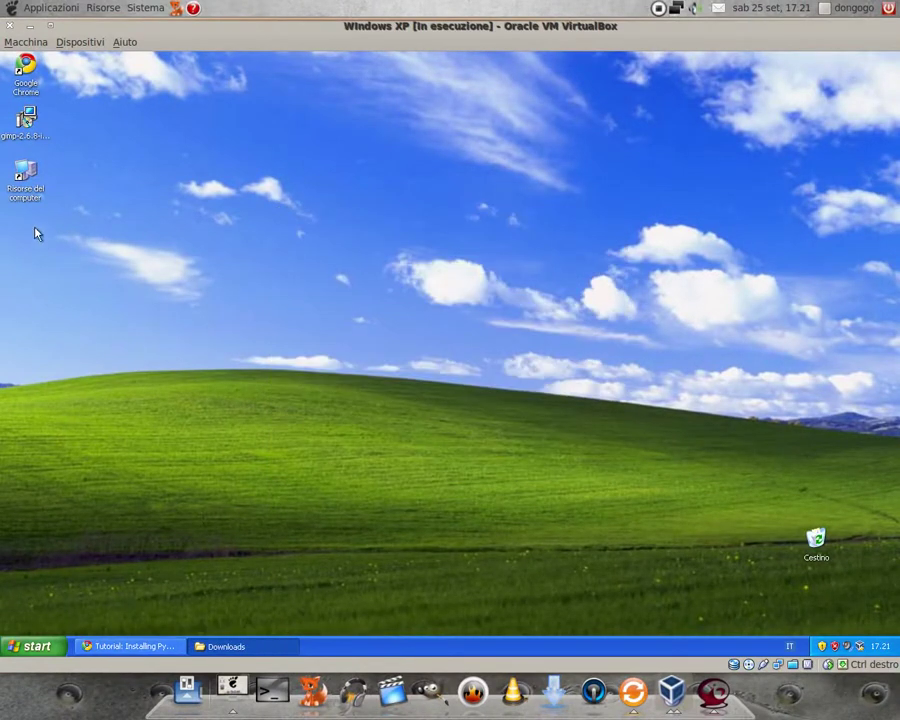
pyautogui.click(120, 648)
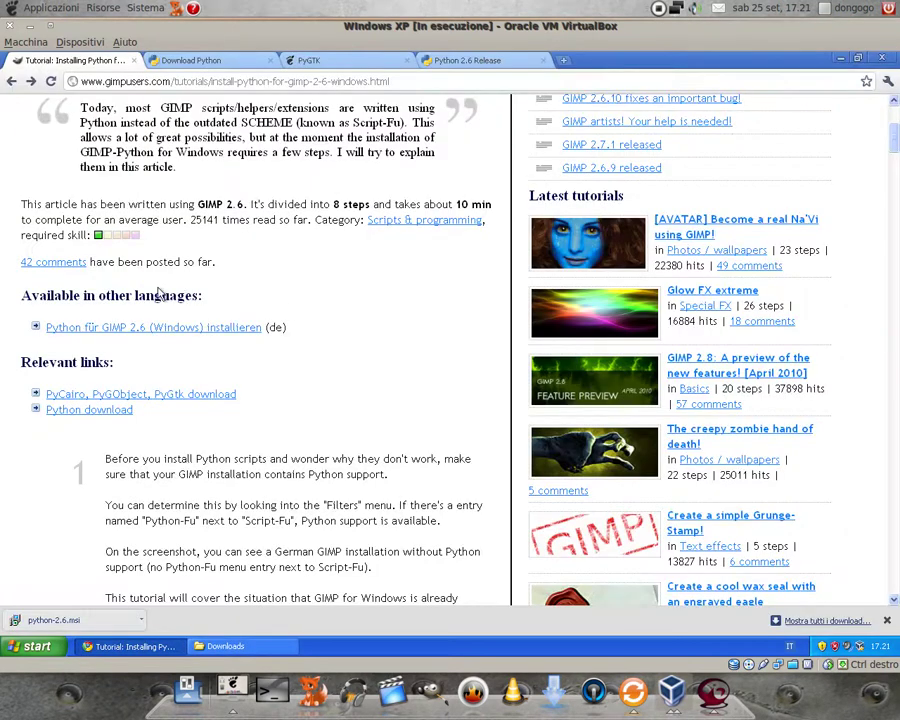
pyautogui.click(207, 60)
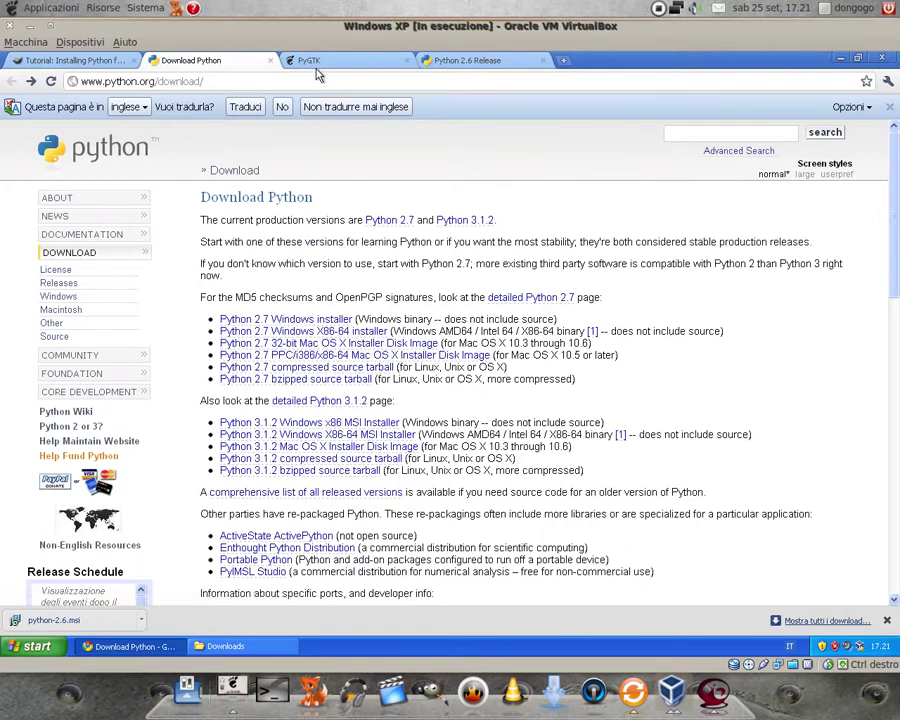
pyautogui.click(300, 60)
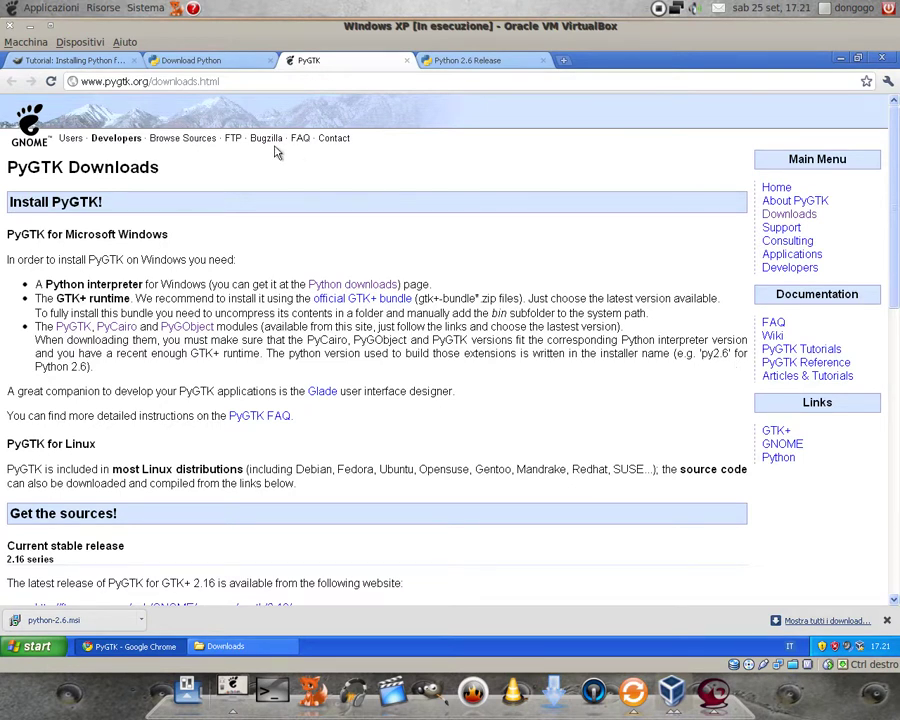
pyautogui.click(189, 62)
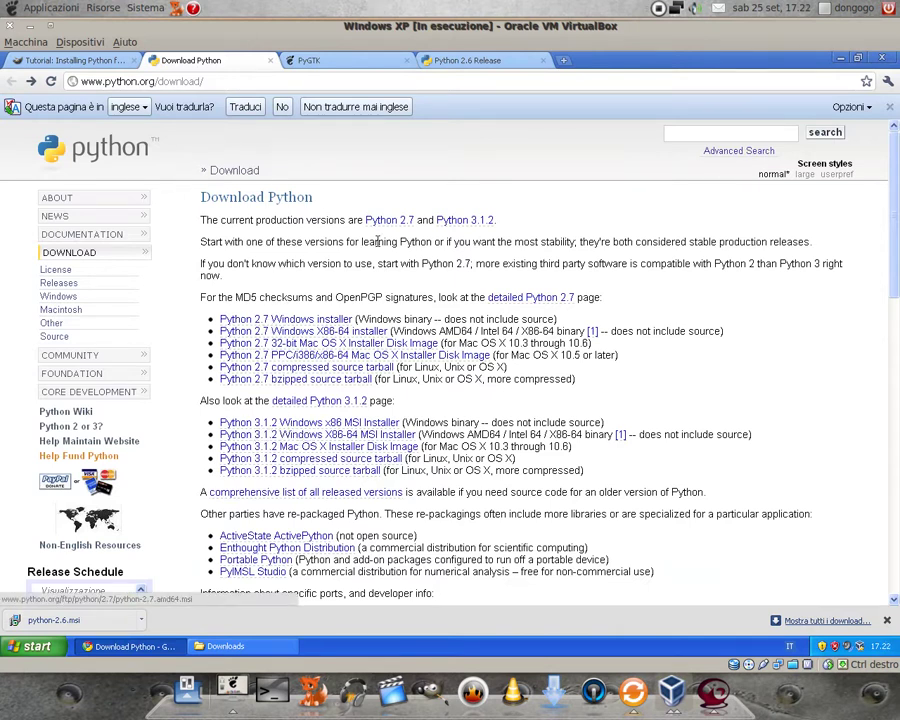
pyautogui.click(480, 61)
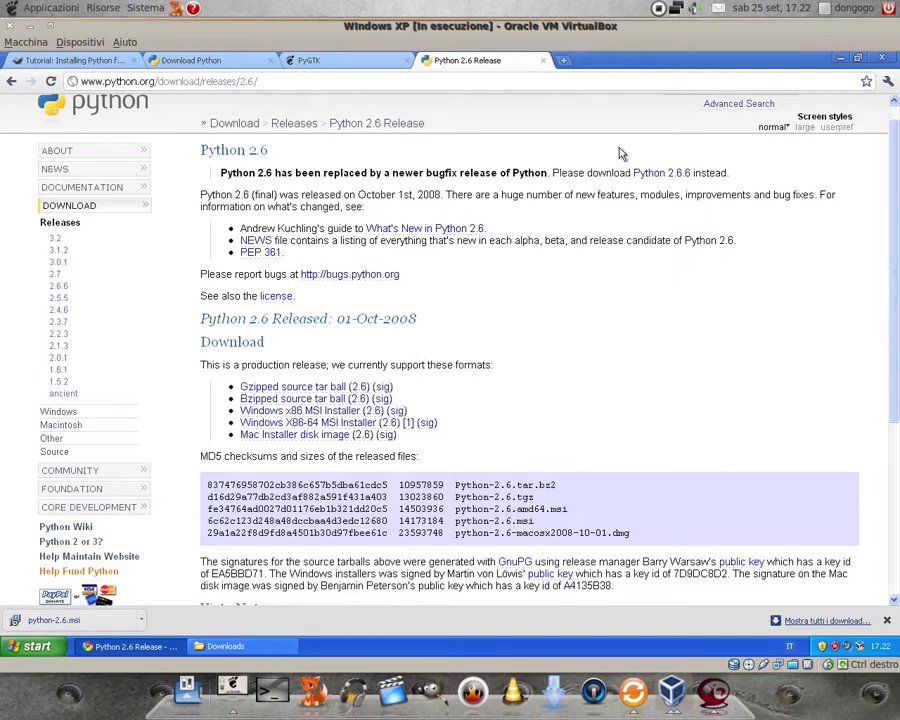
pyautogui.click(841, 61)
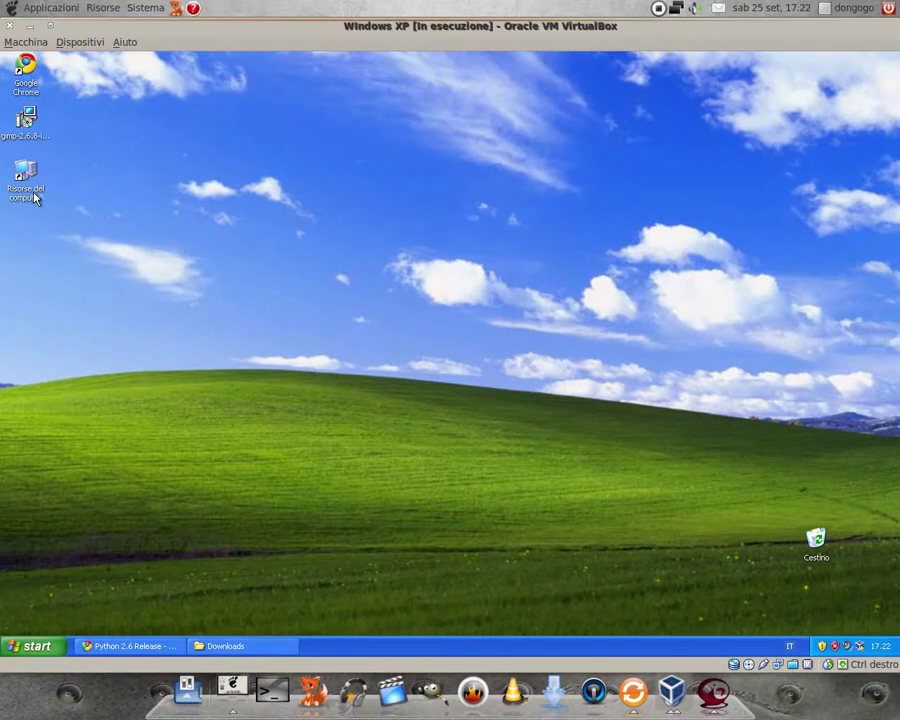
# Step: Launch the python-2.6 installer from the Downloads folder
pyautogui.click(246, 646)
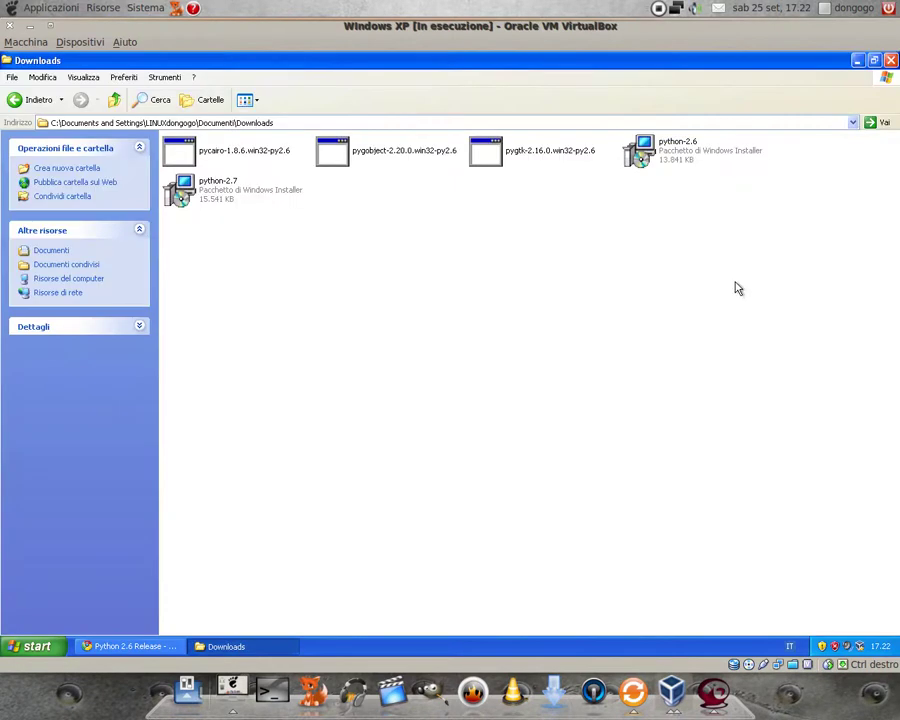
pyautogui.click(688, 156)
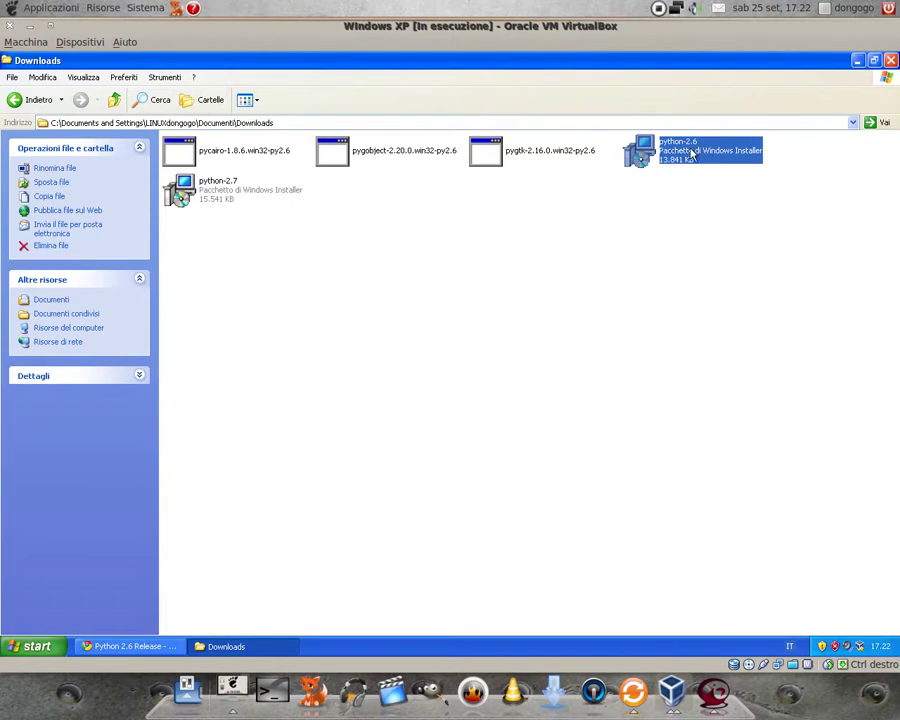
pyautogui.doubleClick(675, 155)
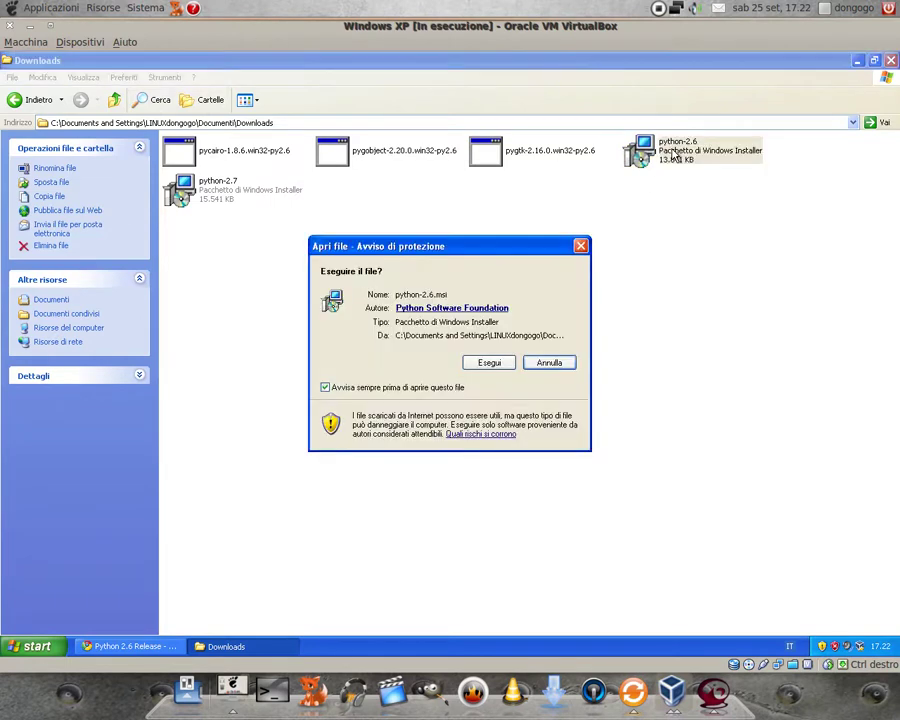
pyautogui.click(494, 361)
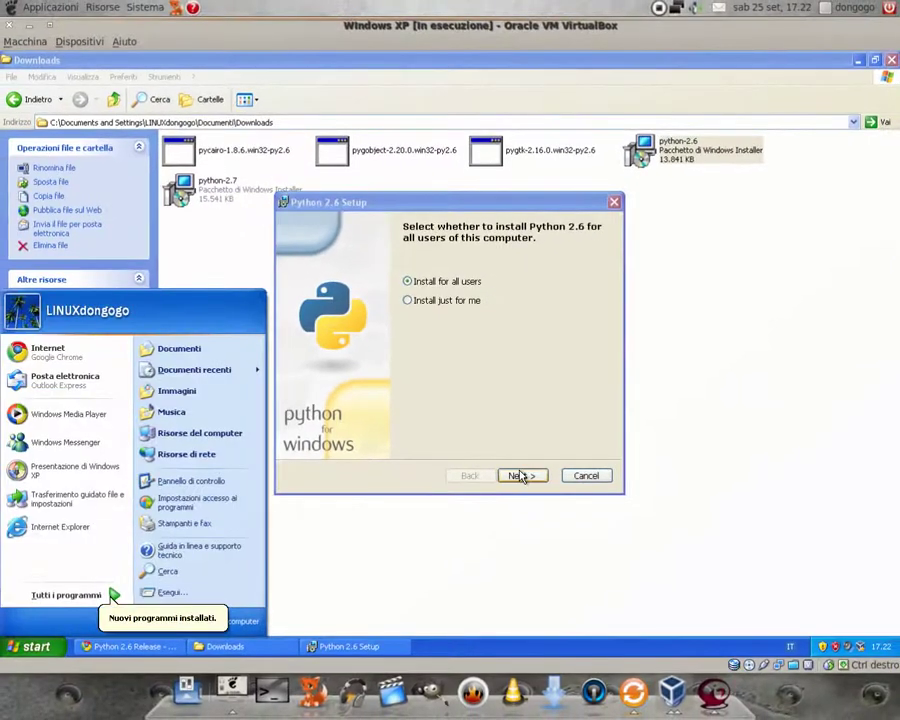
# Step: Install Python 2.6 for all users into C:\Python26\ with default features
pyautogui.click(545, 617)
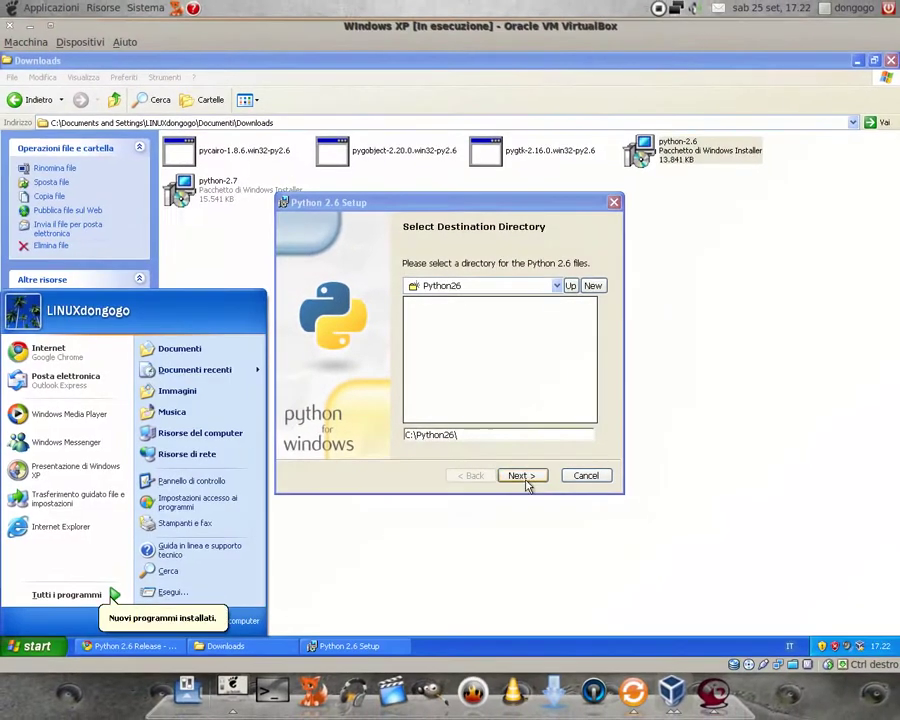
pyautogui.click(526, 481)
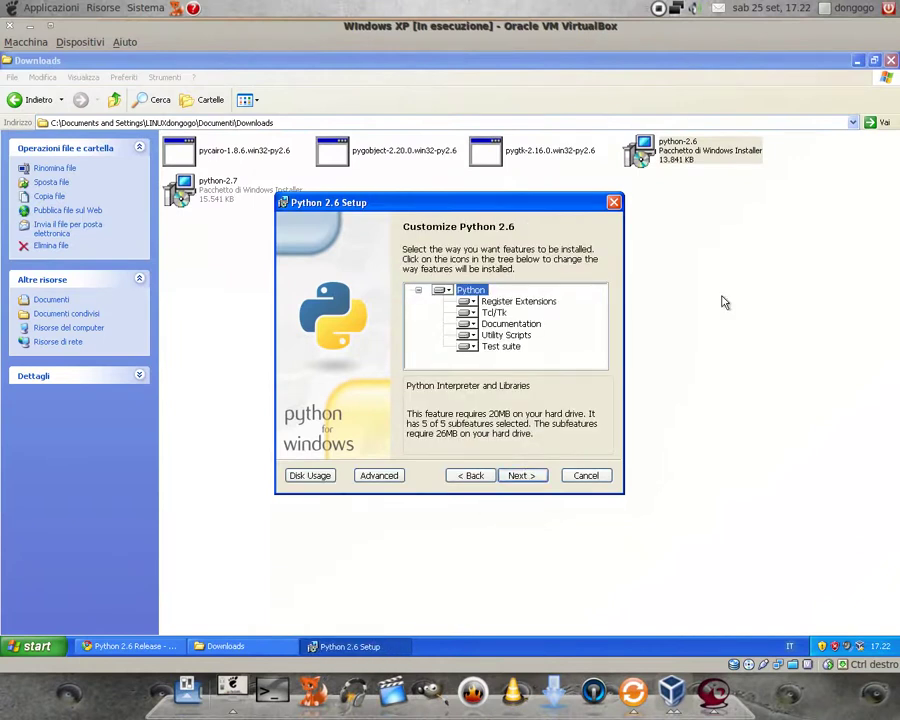
pyautogui.click(530, 477)
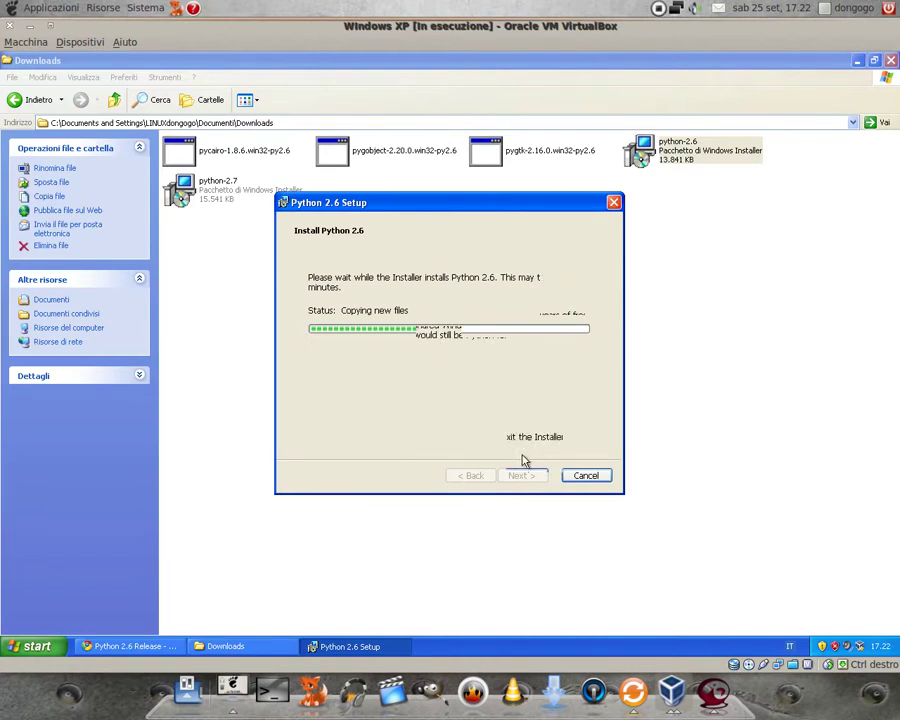
pyautogui.click(522, 476)
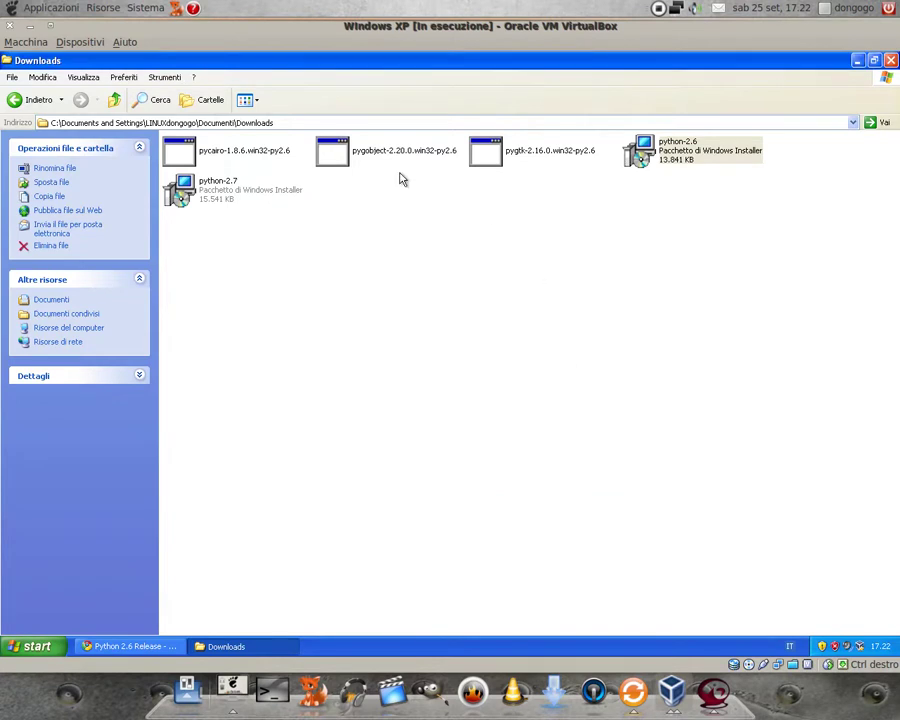
# Step: Install pycairo-1.8.6.win32-py2.6 into C:\Python26\Lib\site-packages\ for Python 2.6
pyautogui.doubleClick(180, 152)
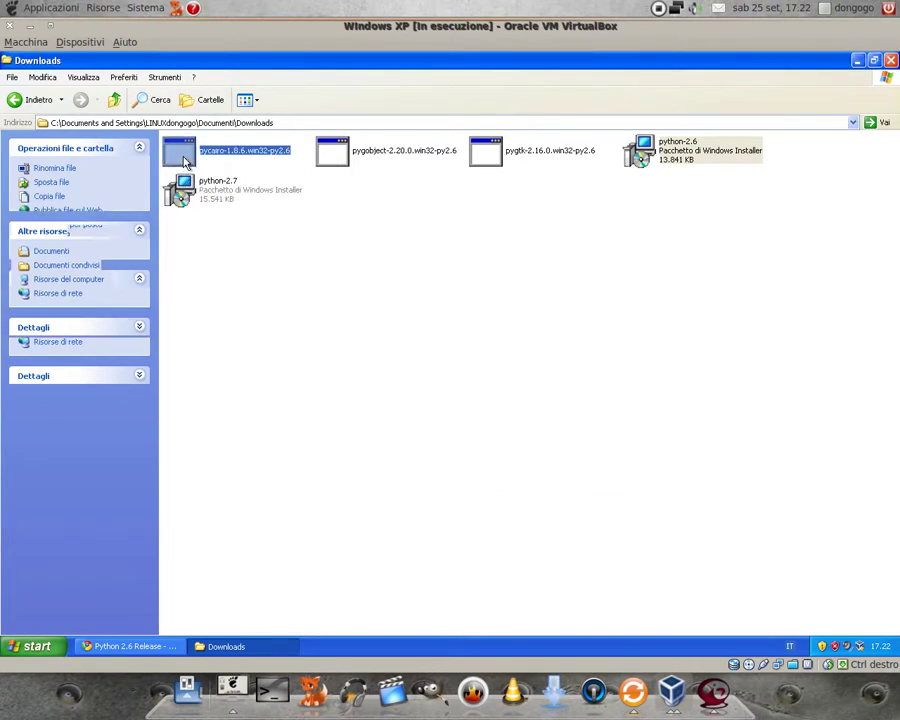
pyautogui.click(488, 363)
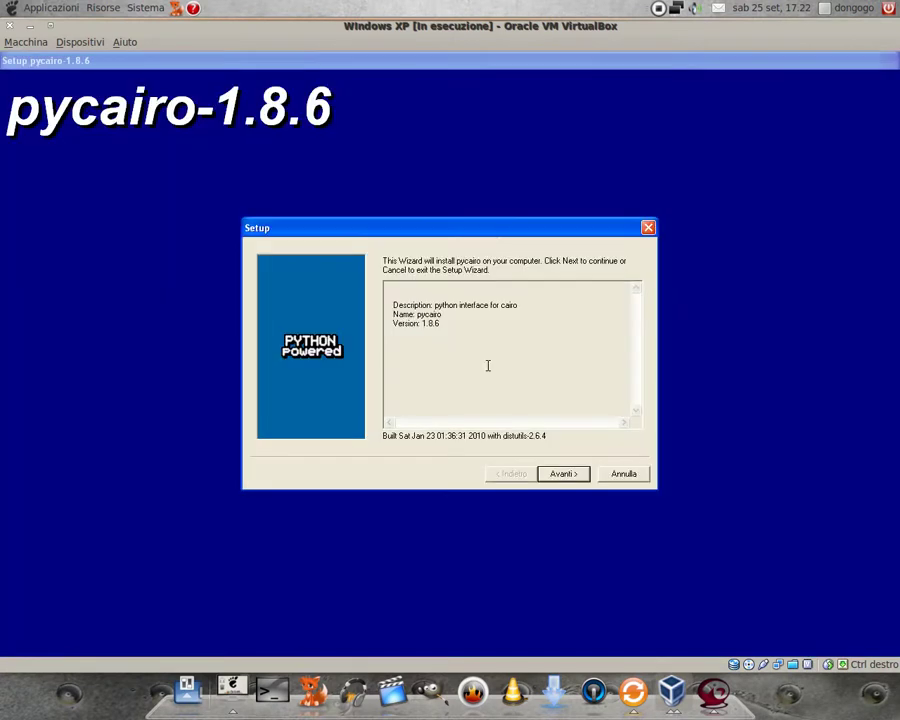
pyautogui.click(562, 475)
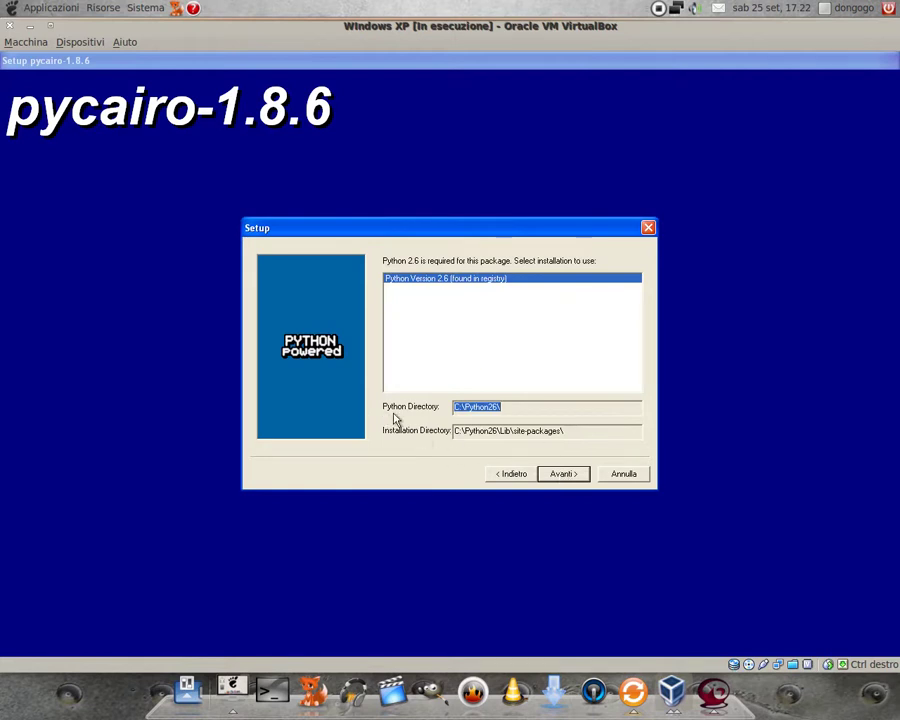
pyautogui.click(570, 476)
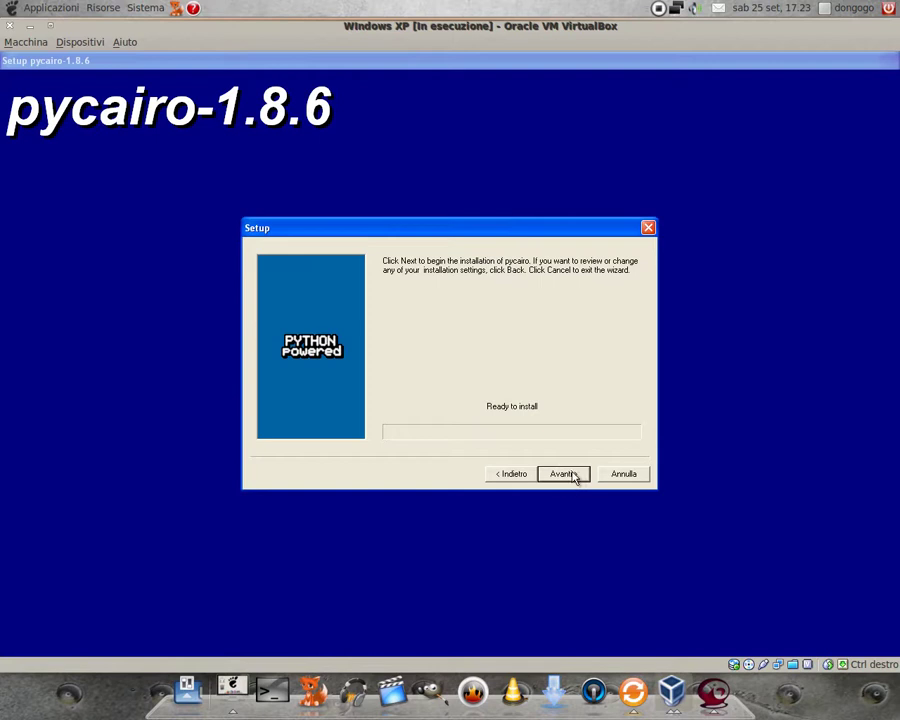
pyautogui.click(575, 475)
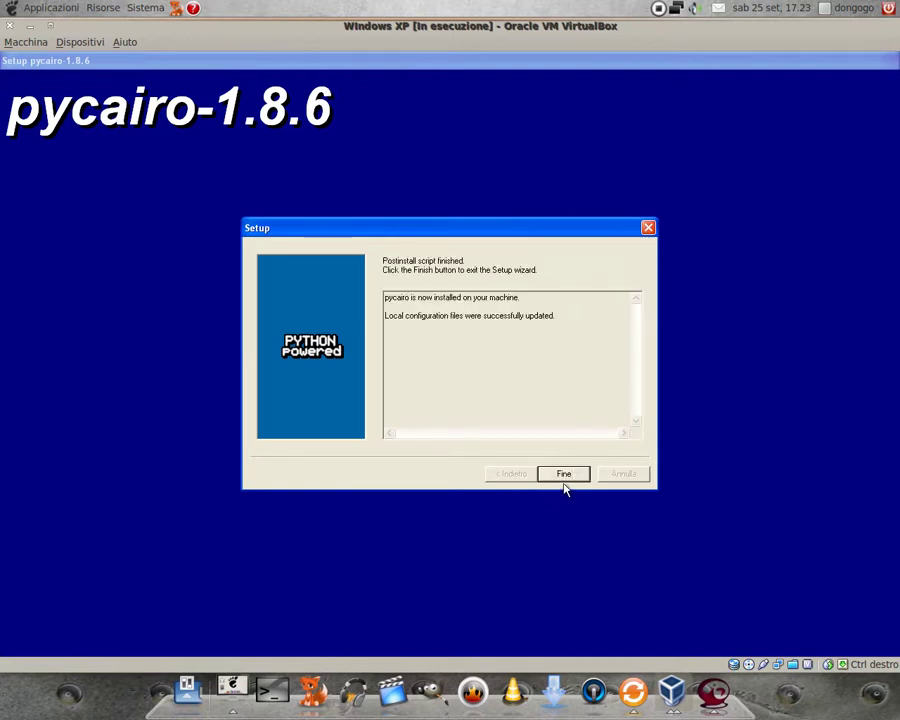
pyautogui.click(564, 476)
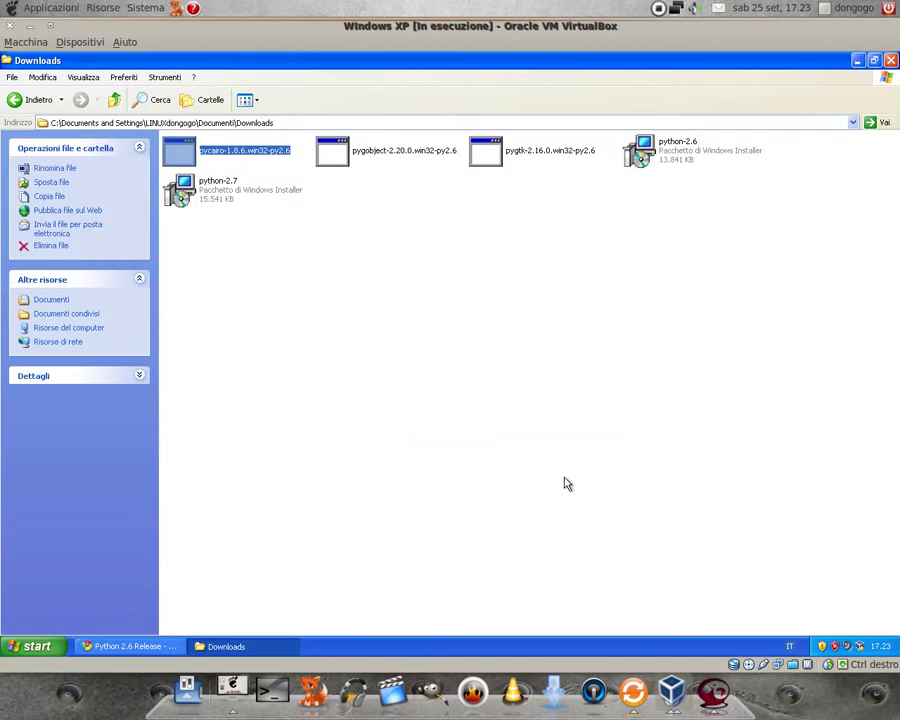
# Step: Install pygobject-2.20.0.win32-py2.6 for the detected Python 2.6 installation
pyautogui.doubleClick(338, 152)
pyautogui.click(500, 364)
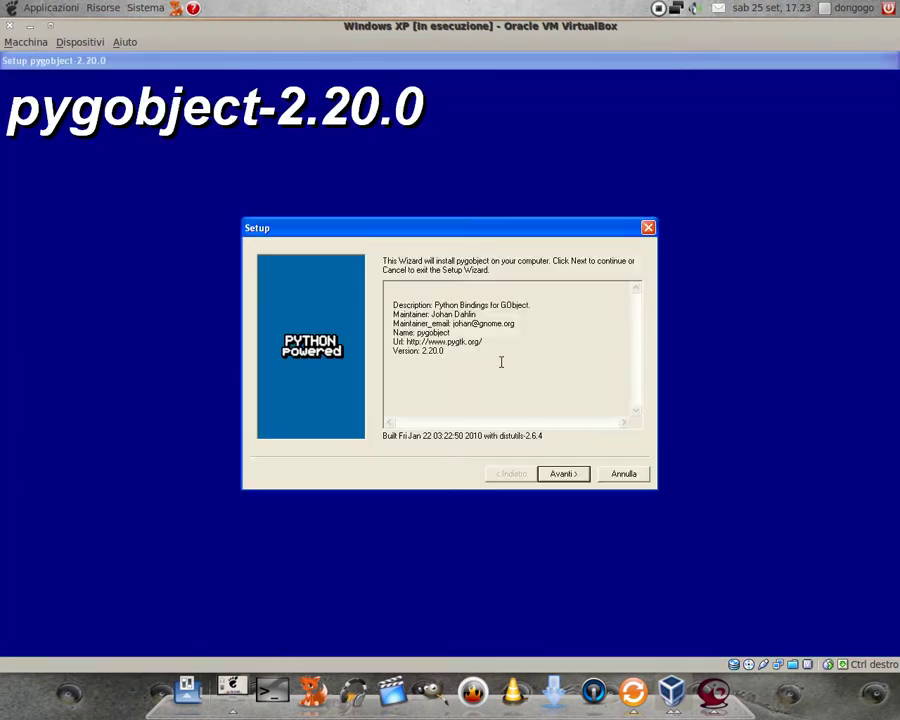
pyautogui.click(566, 476)
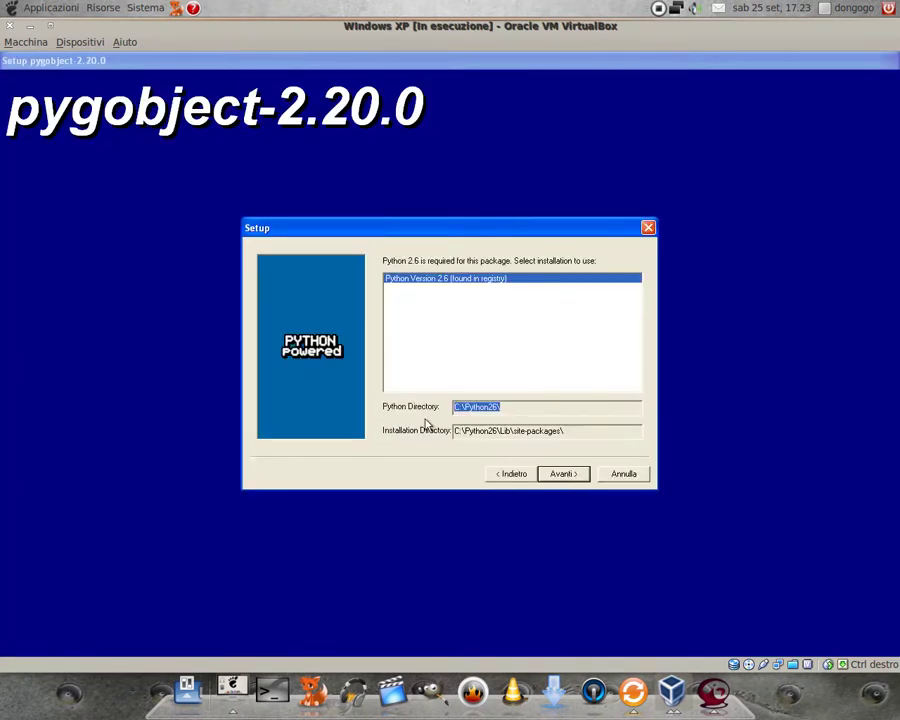
pyautogui.click(577, 477)
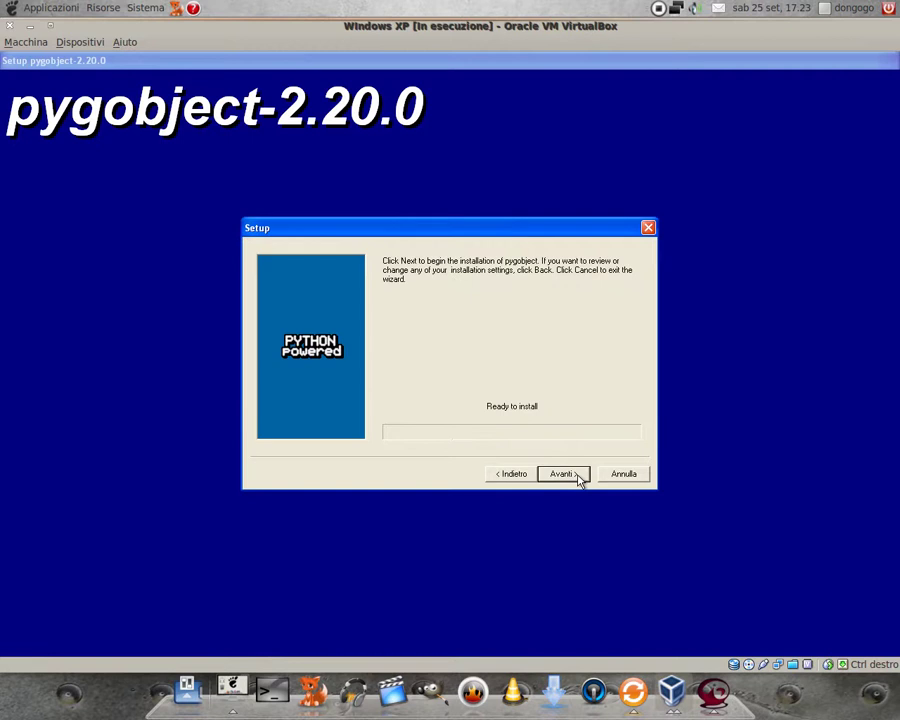
pyautogui.click(578, 478)
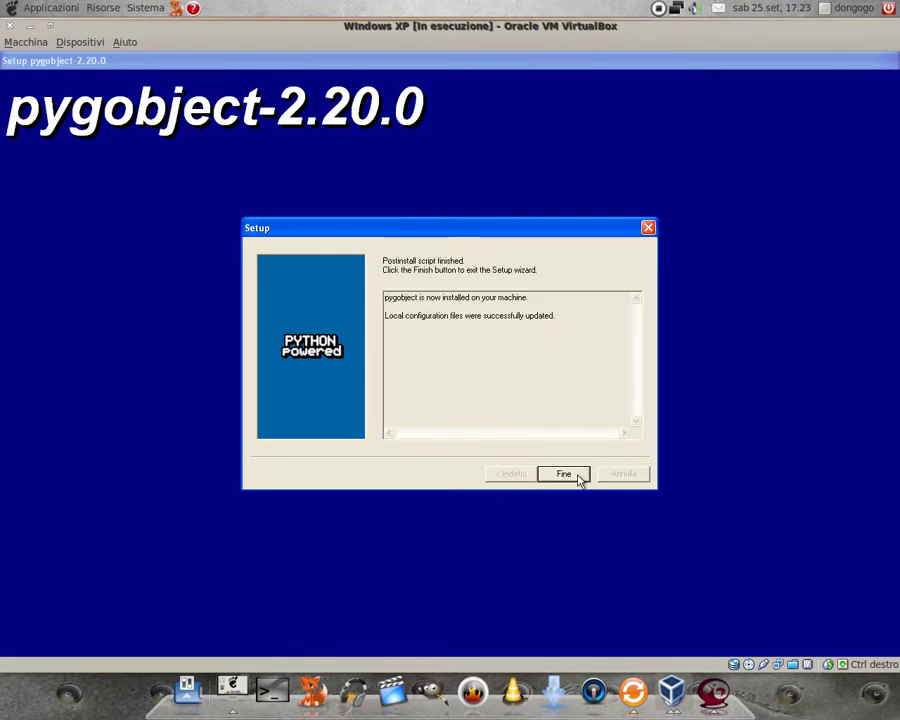
pyautogui.click(578, 478)
# Step: Install pygtk-2.16.0.win32-py2.6 for Python 2.6, then minimize the Downloads folder
pyautogui.doubleClick(486, 160)
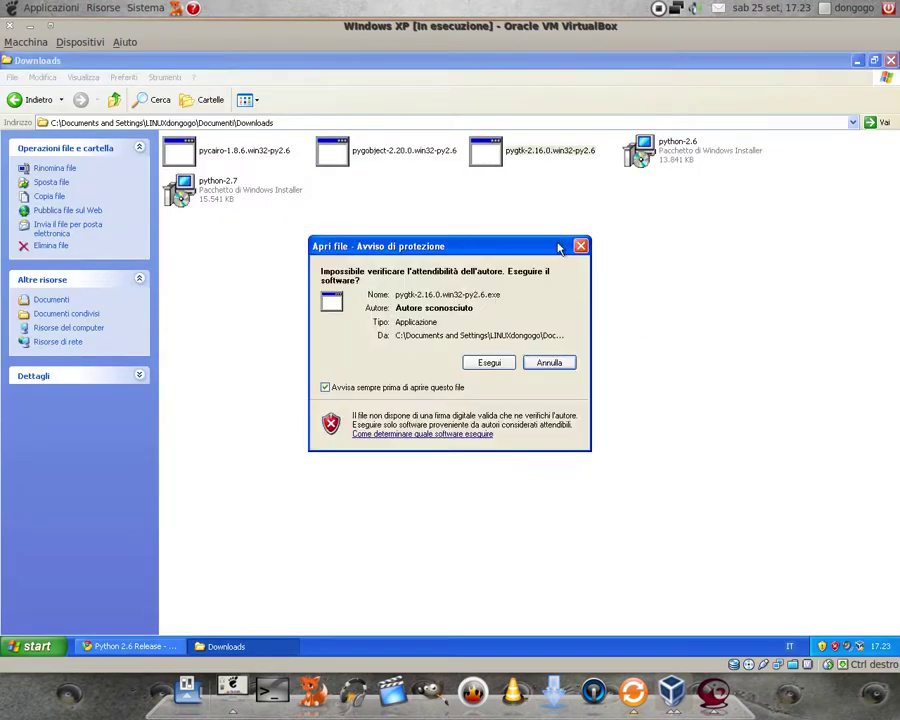
pyautogui.click(502, 363)
pyautogui.click(568, 474)
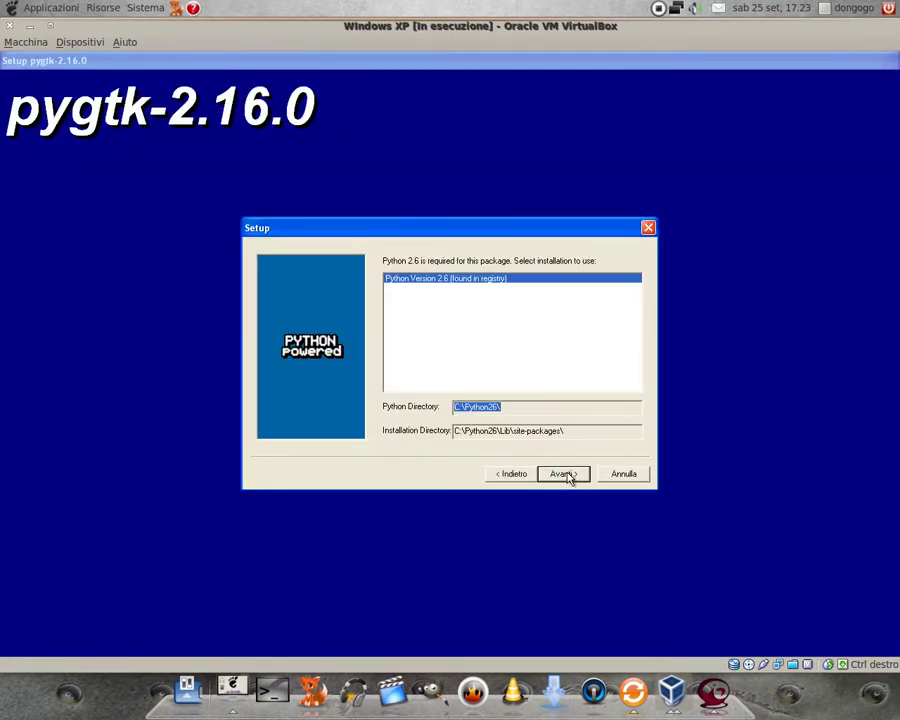
pyautogui.click(568, 474)
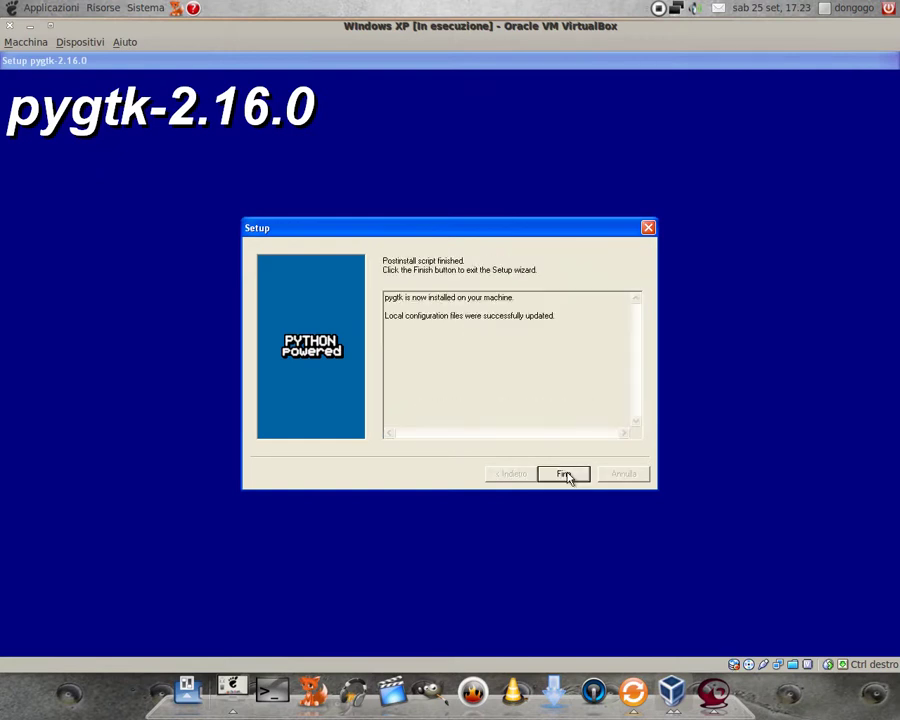
pyautogui.click(565, 474)
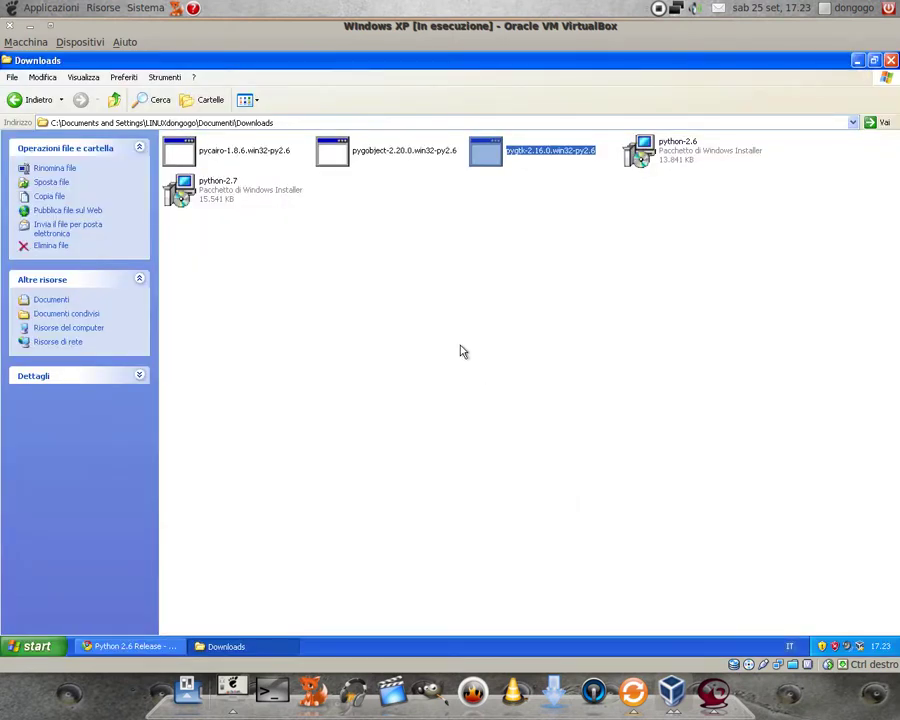
pyautogui.click(857, 62)
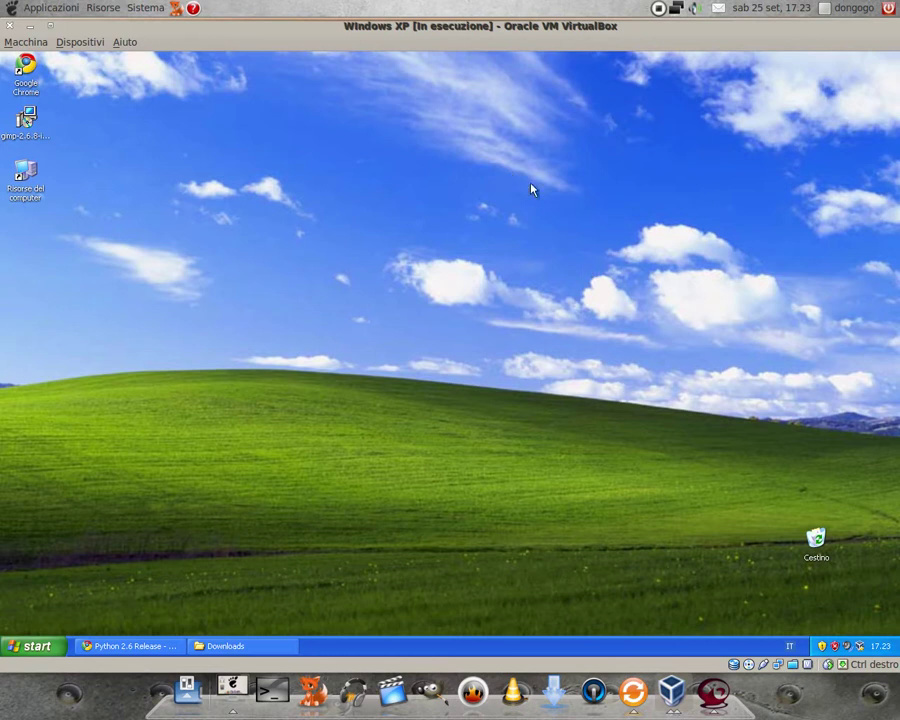
# Step: Run gimp-2.6.8 setup and choose a customized install with the default folder
pyautogui.doubleClick(27, 121)
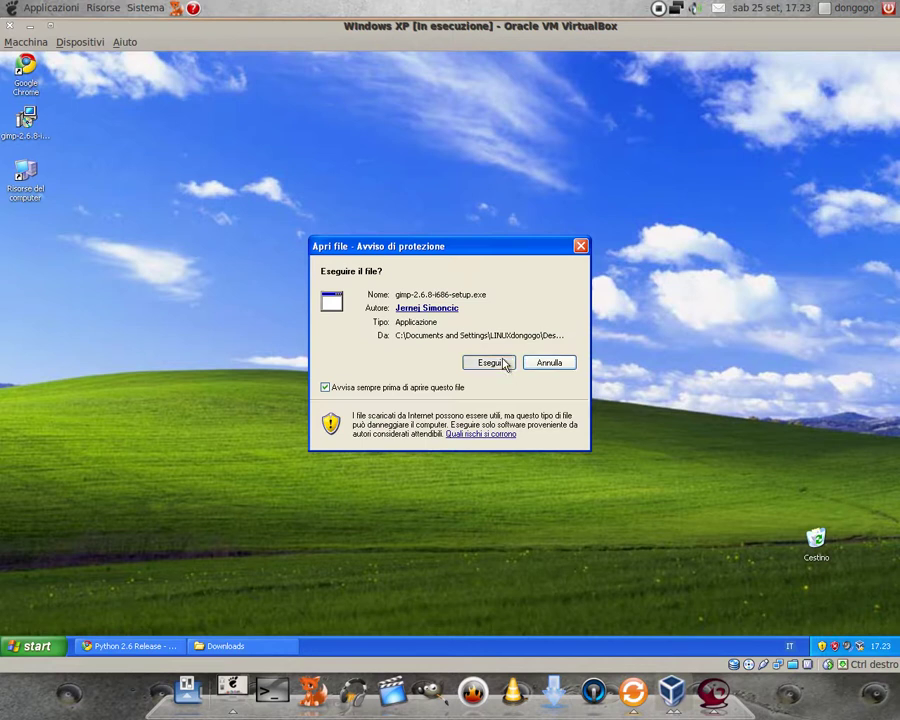
pyautogui.click(506, 364)
pyautogui.click(532, 462)
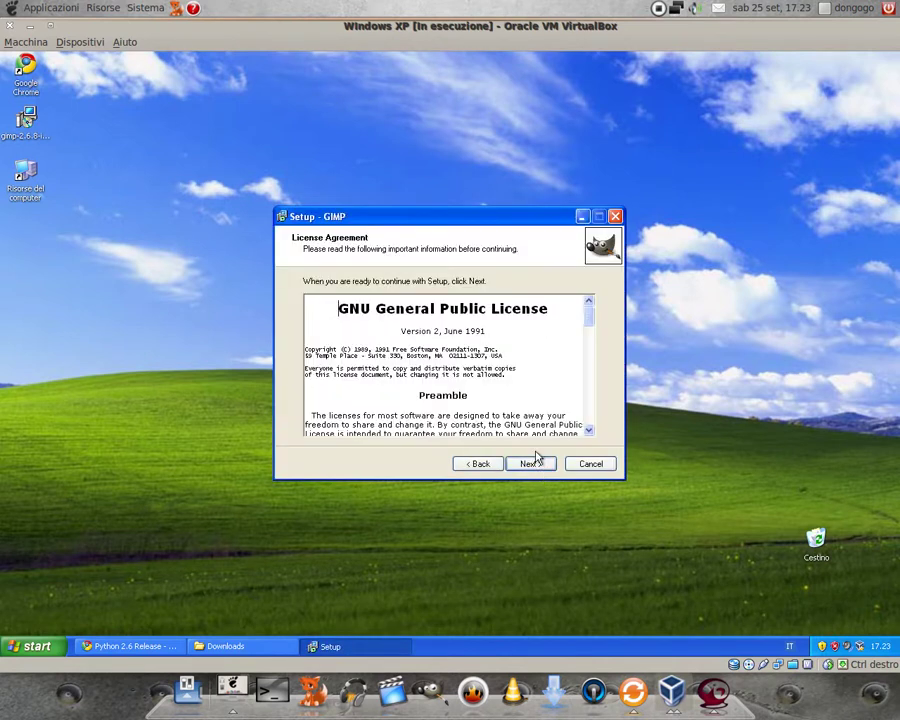
pyautogui.click(532, 464)
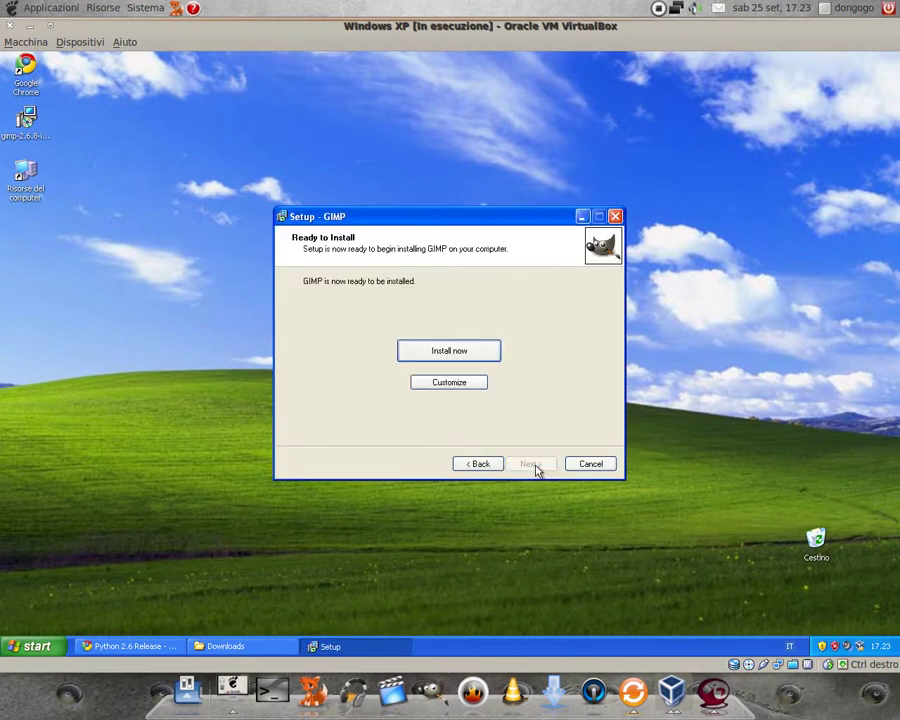
pyautogui.click(451, 384)
pyautogui.click(534, 464)
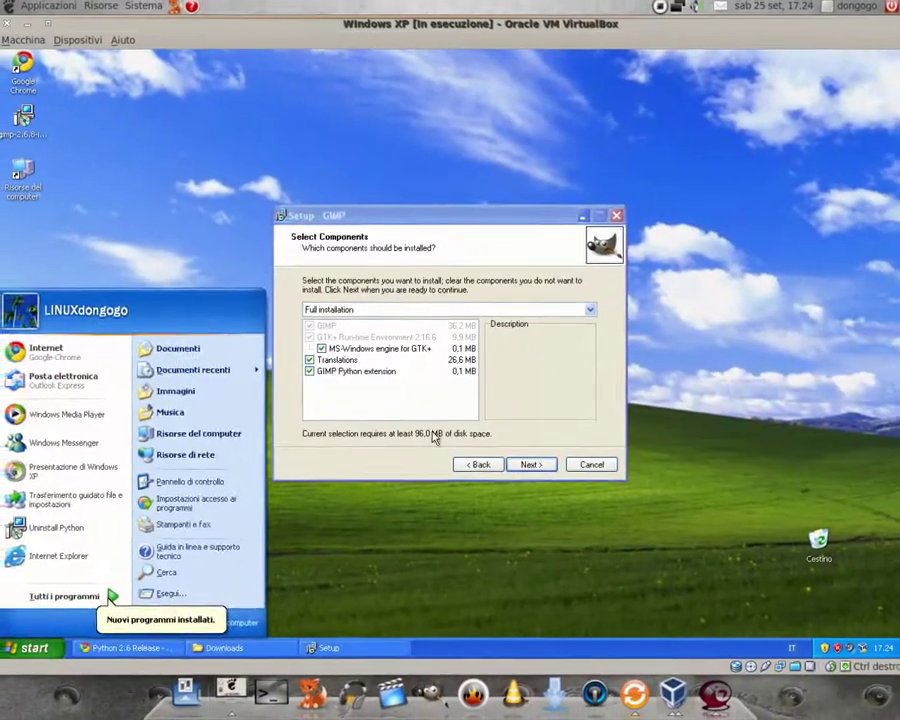
# Step: Install GIMP with the Python extension, default associations, GIMP Start Menu folder and desktop icon
pyautogui.click(528, 466)
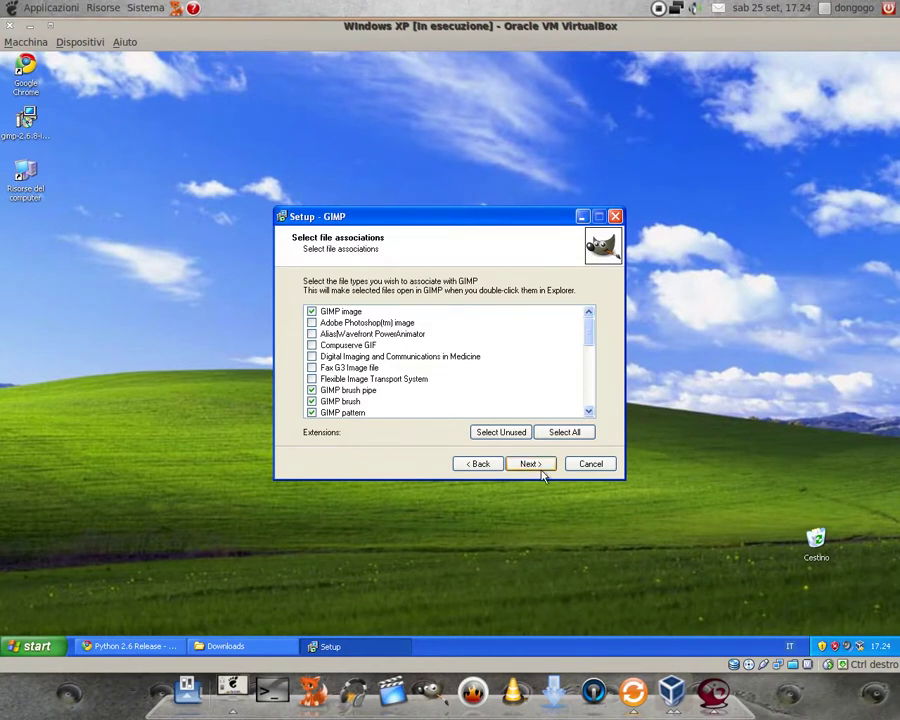
pyautogui.click(544, 475)
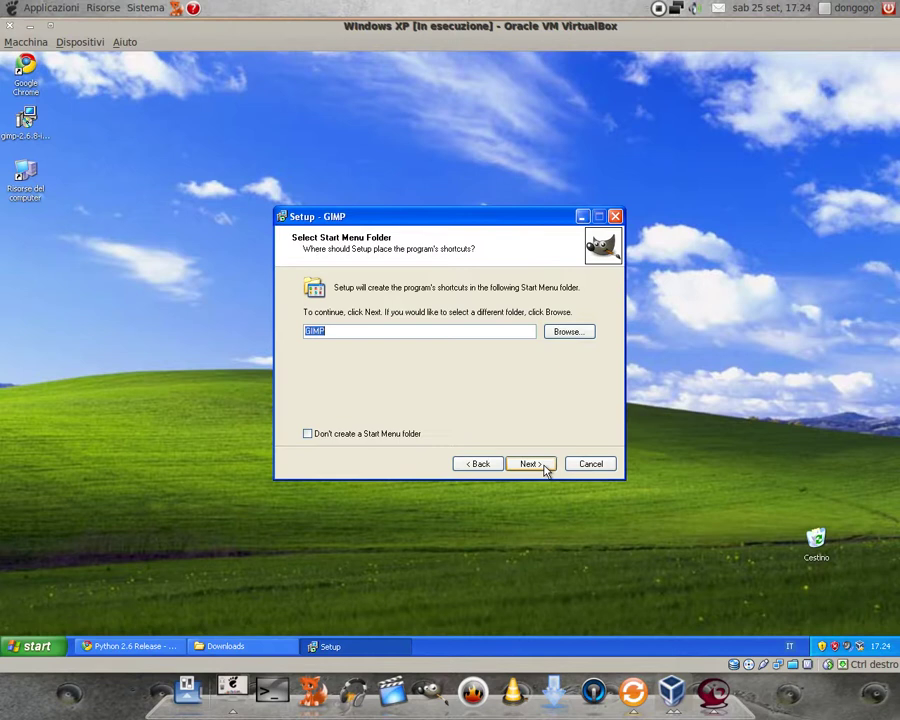
pyautogui.click(545, 473)
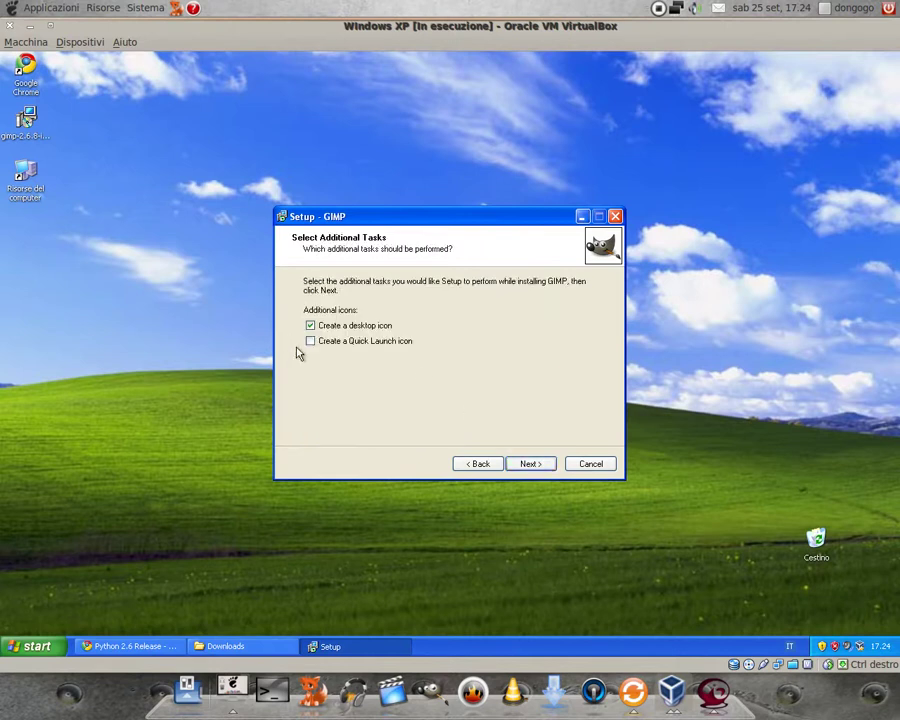
pyautogui.click(543, 467)
pyautogui.click(533, 464)
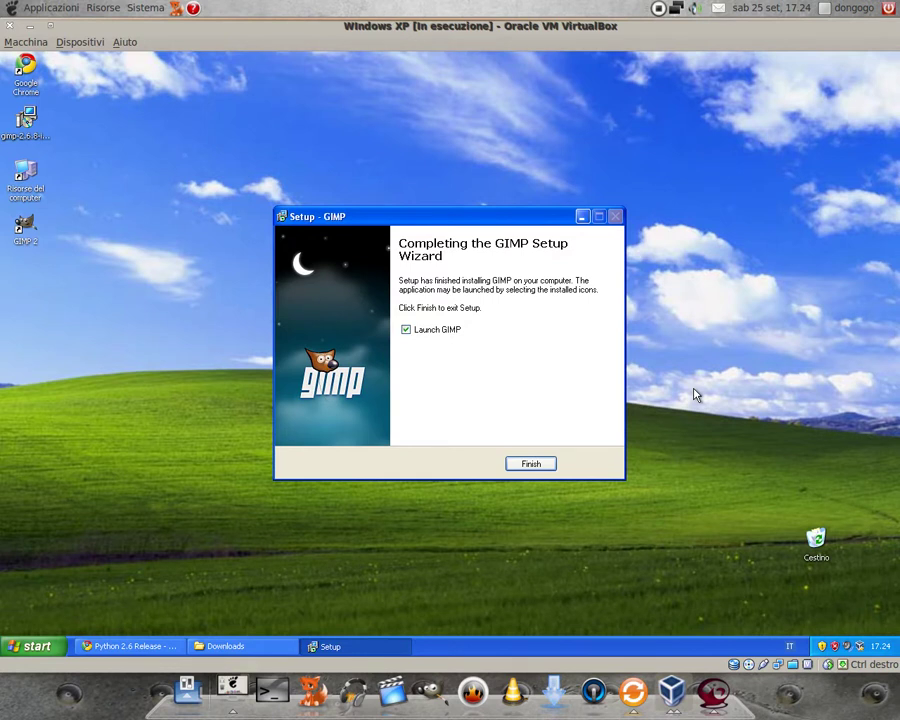
pyautogui.click(531, 466)
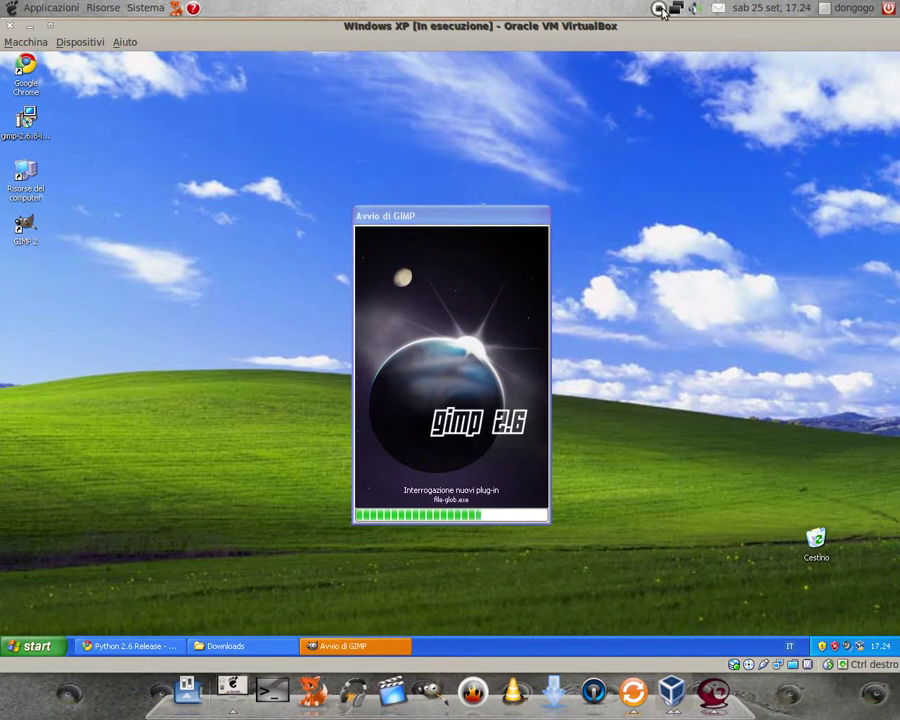
# Step: Drag the loading splash aside and move the main GIMP window to the top
pyautogui.moveTo(498, 218); pyautogui.dragTo(490, 163)
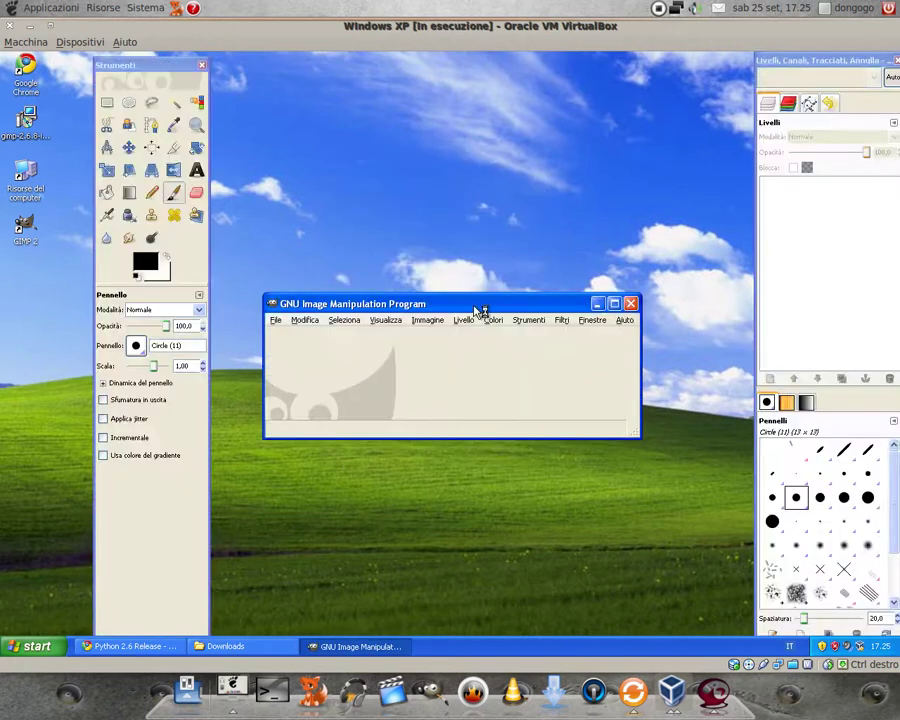
pyautogui.moveTo(479, 310); pyautogui.dragTo(462, 89)
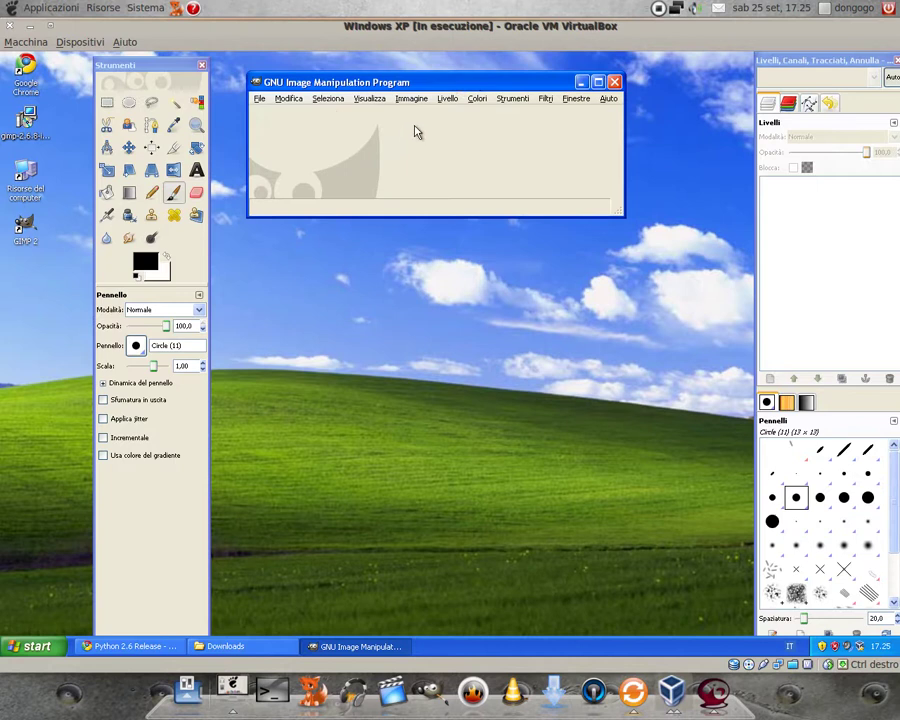
pyautogui.click(546, 98)
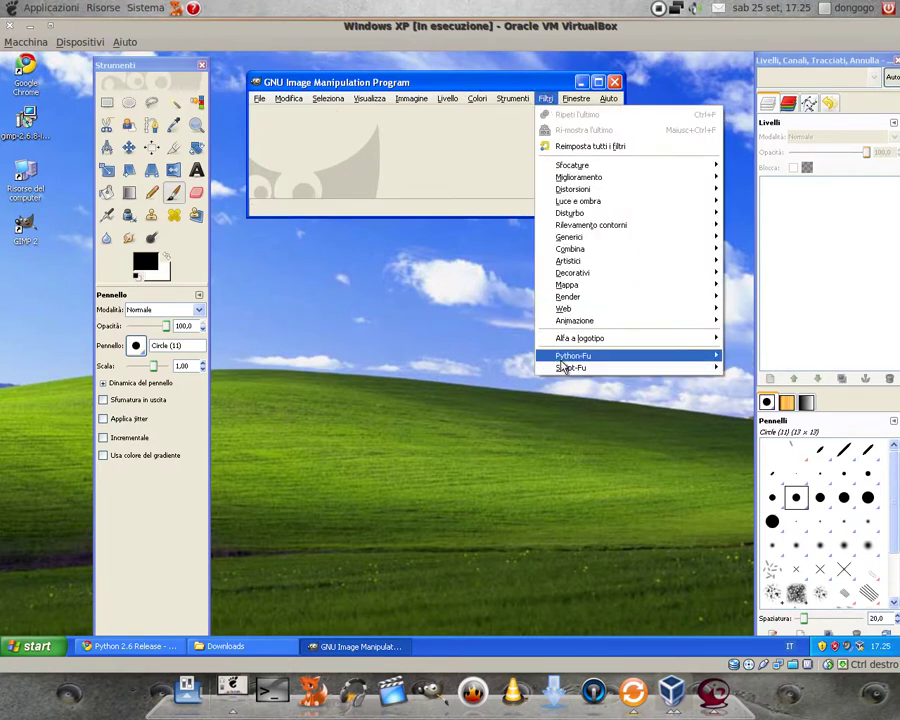
pyautogui.click(591, 409)
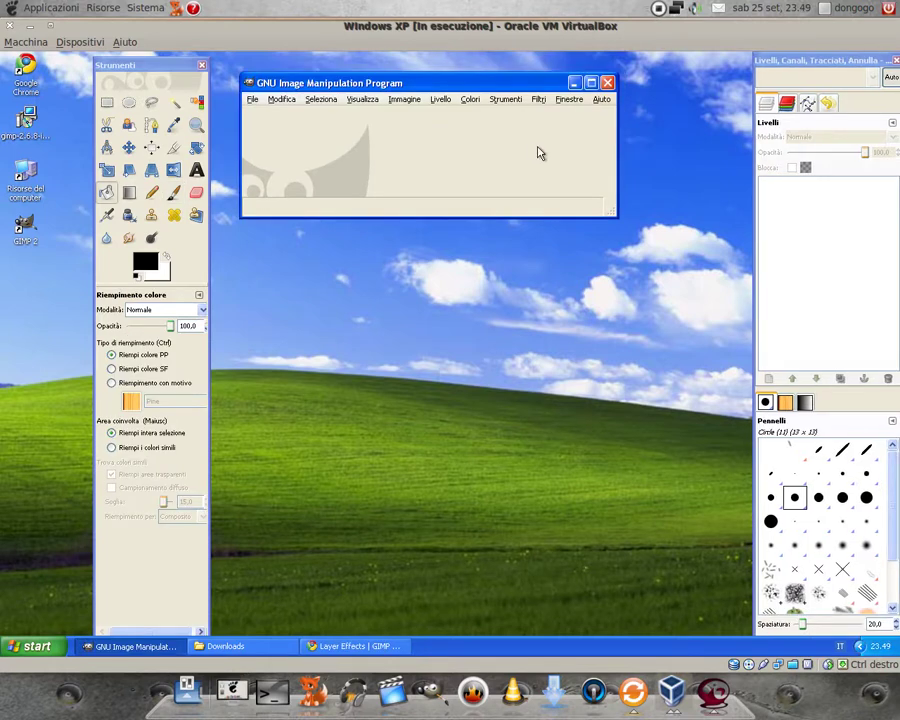
# Step: Bring the Layer Effects registry page forward and scroll to the layerfx.py attachment
pyautogui.click(355, 646)
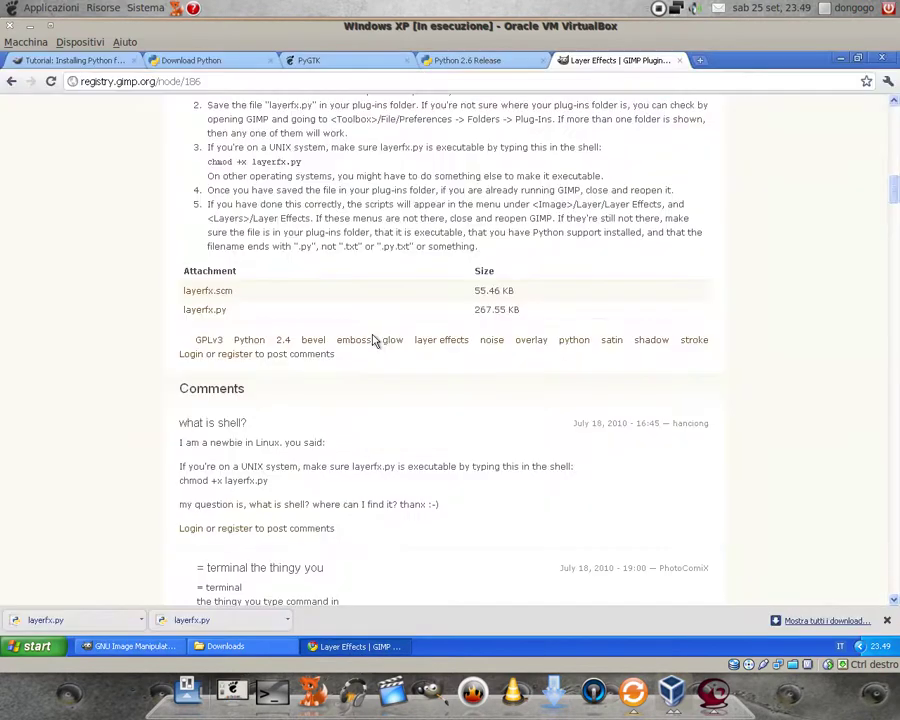
pyautogui.scroll(5, 297, 270)
pyautogui.scroll(5, 297, 270)
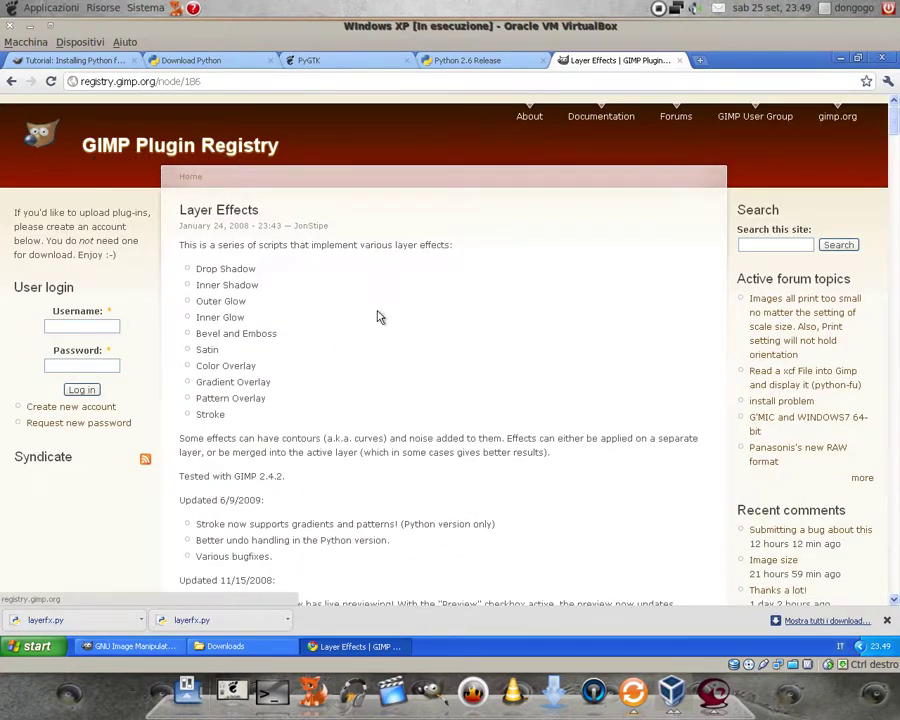
pyautogui.scroll(-4, 378, 317)
pyautogui.scroll(-2, 378, 317)
pyautogui.scroll(-3, 378, 317)
pyautogui.scroll(-2, 325, 331)
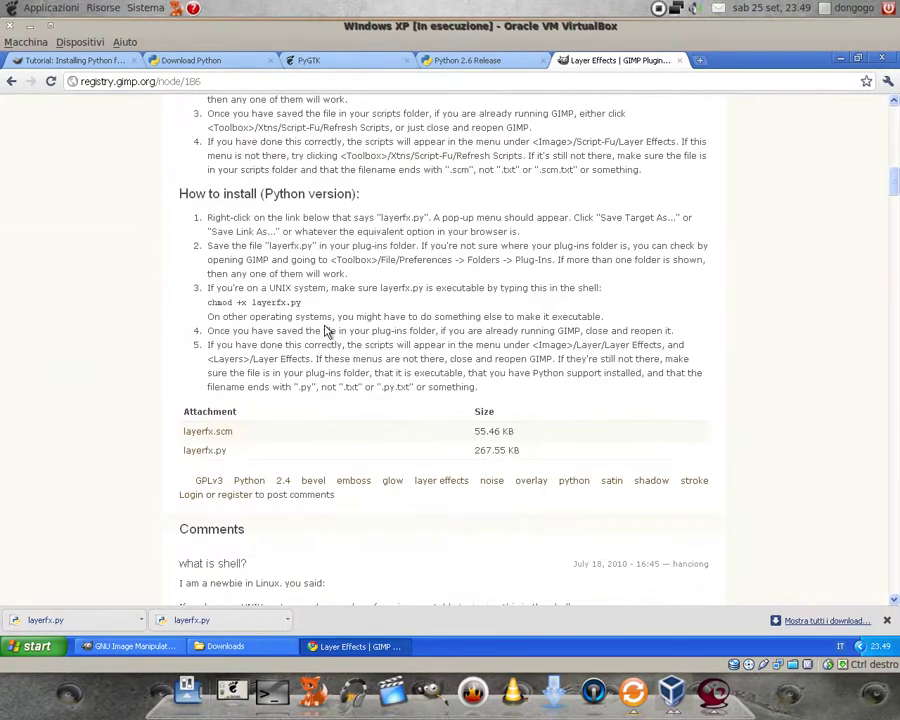
pyautogui.scroll(-3, 325, 331)
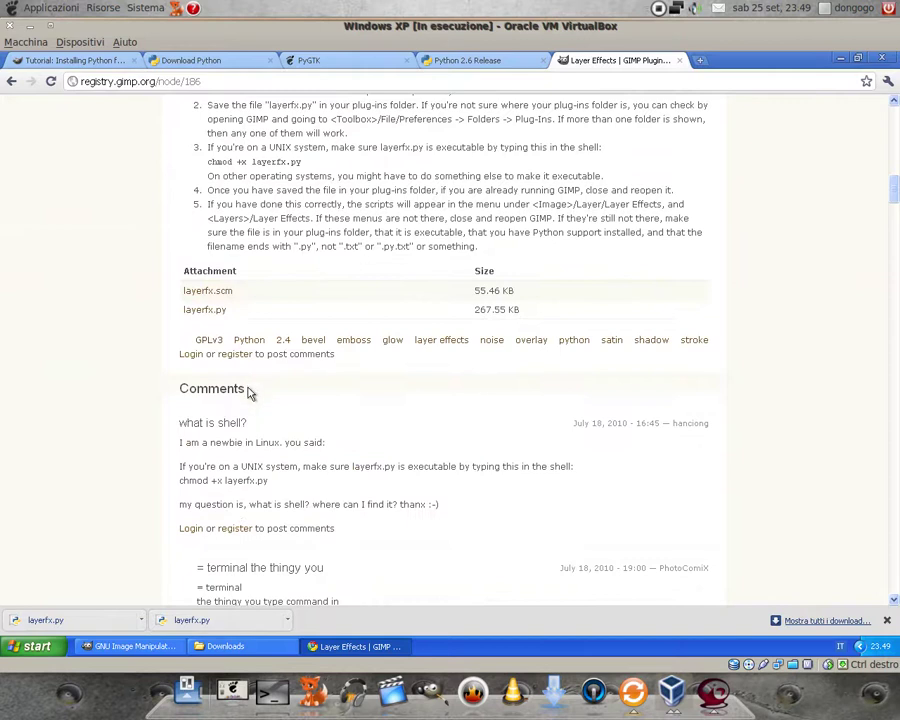
# Step: Save layerfx.py into the gimp-2.6 plug-ins folder, then minimize Chrome
pyautogui.rightClick(203, 316)
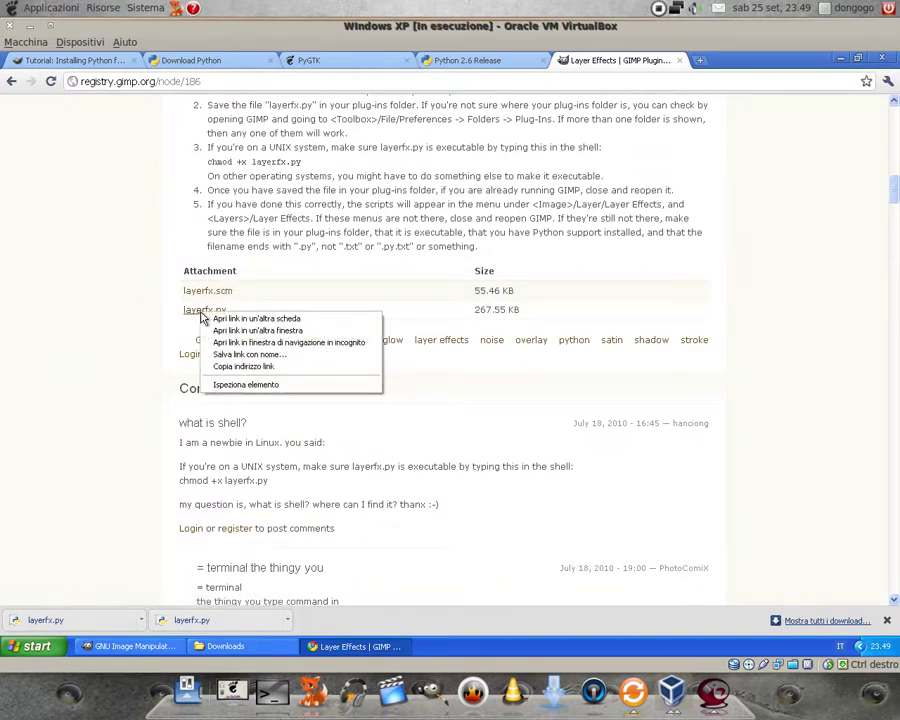
pyautogui.click(237, 358)
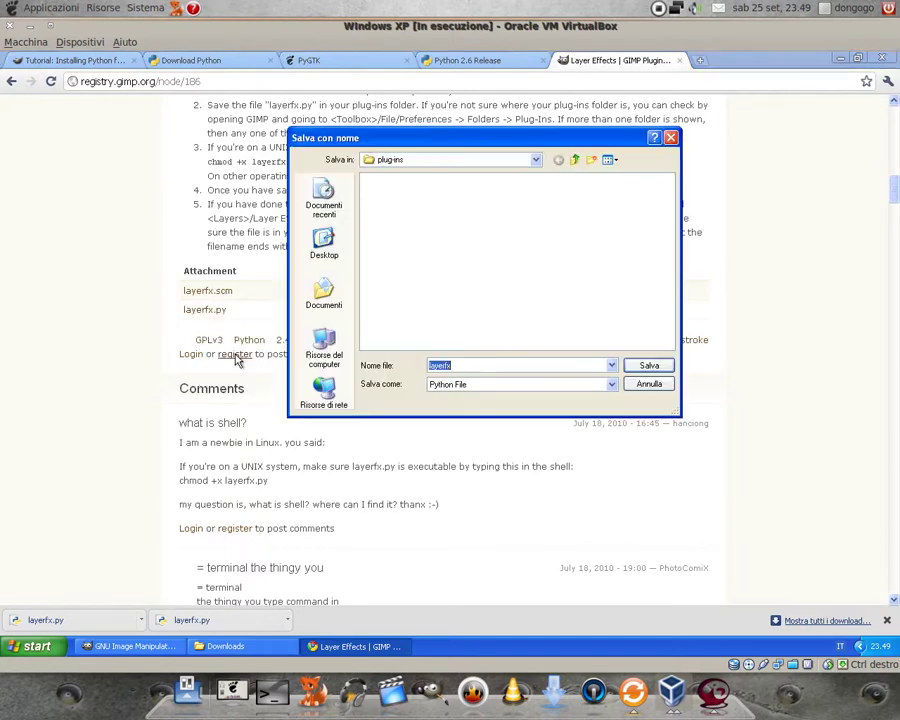
pyautogui.click(535, 161)
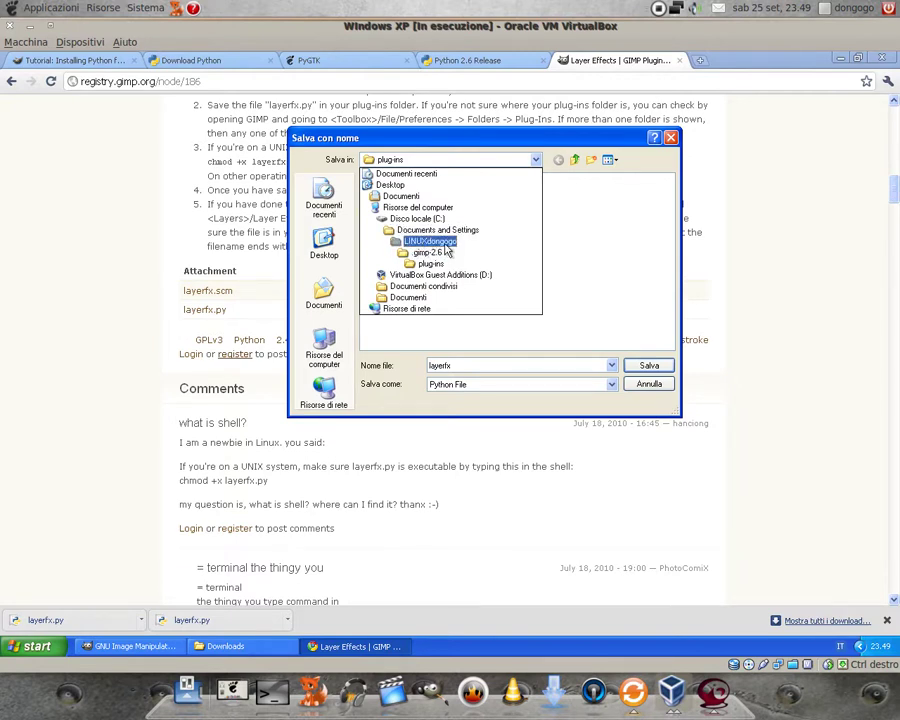
pyautogui.click(430, 264)
pyautogui.click(660, 366)
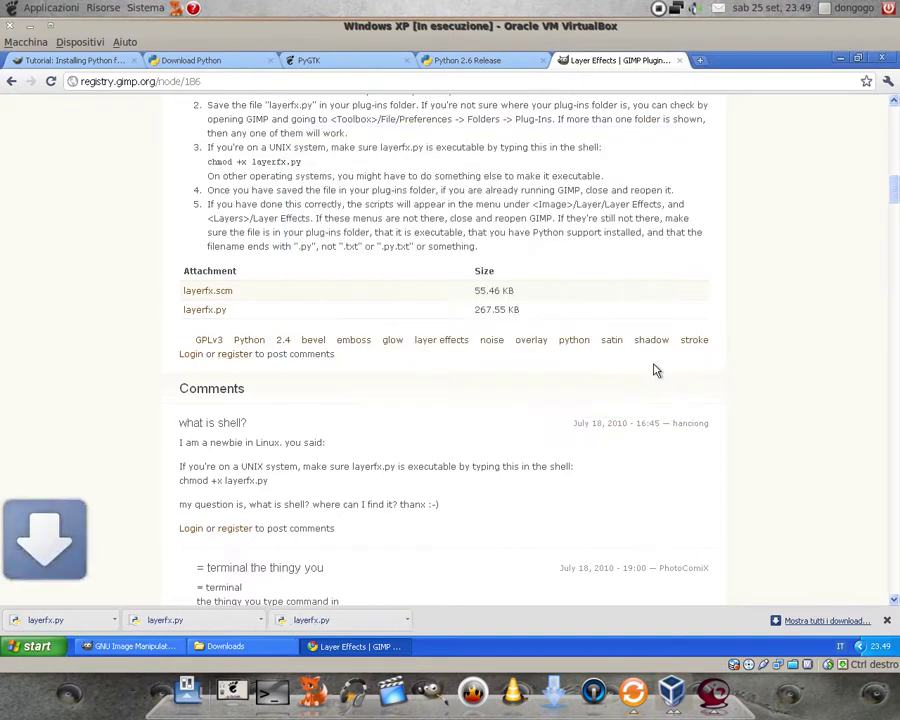
pyautogui.click(838, 58)
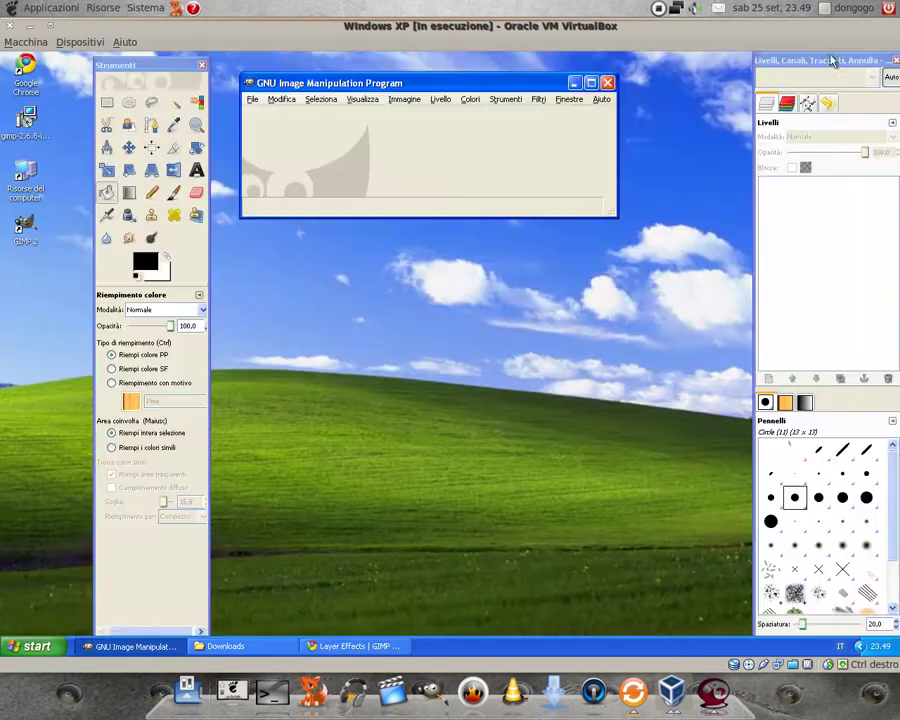
# Step: Reopen logo-sito.png from Apri recenti, enlarge its window, and check the Livello menu
pyautogui.click(253, 101)
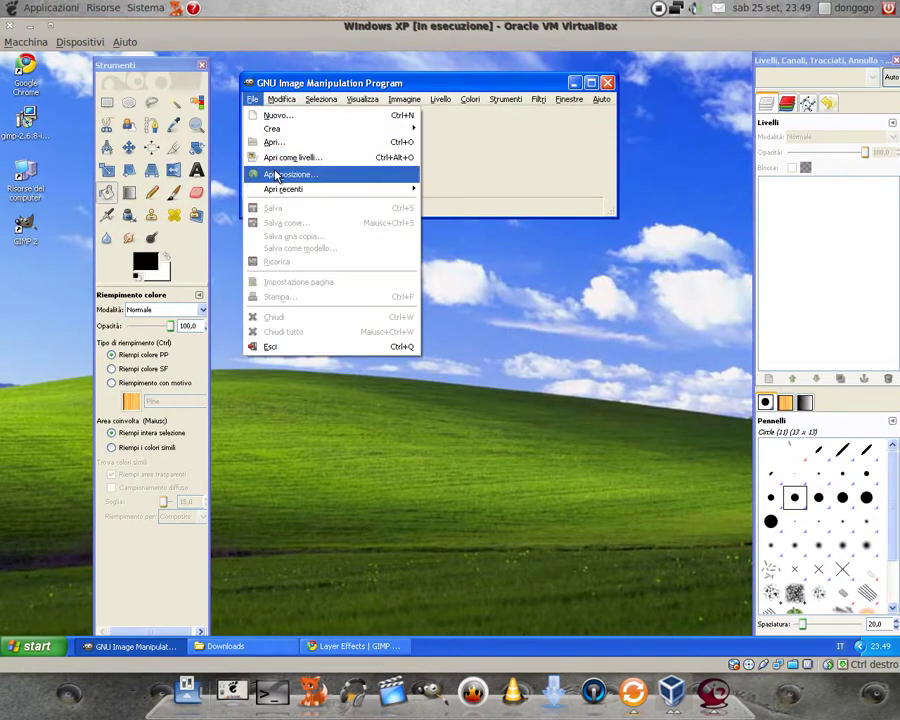
pyautogui.moveTo(284, 189)
pyautogui.click(480, 196)
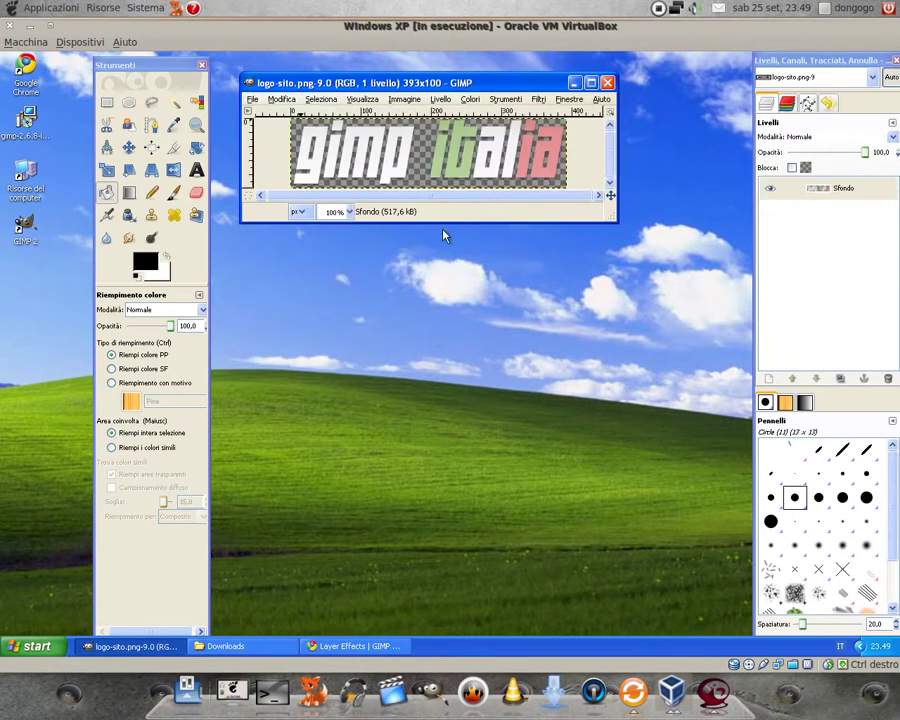
pyautogui.moveTo(610, 216); pyautogui.dragTo(683, 464)
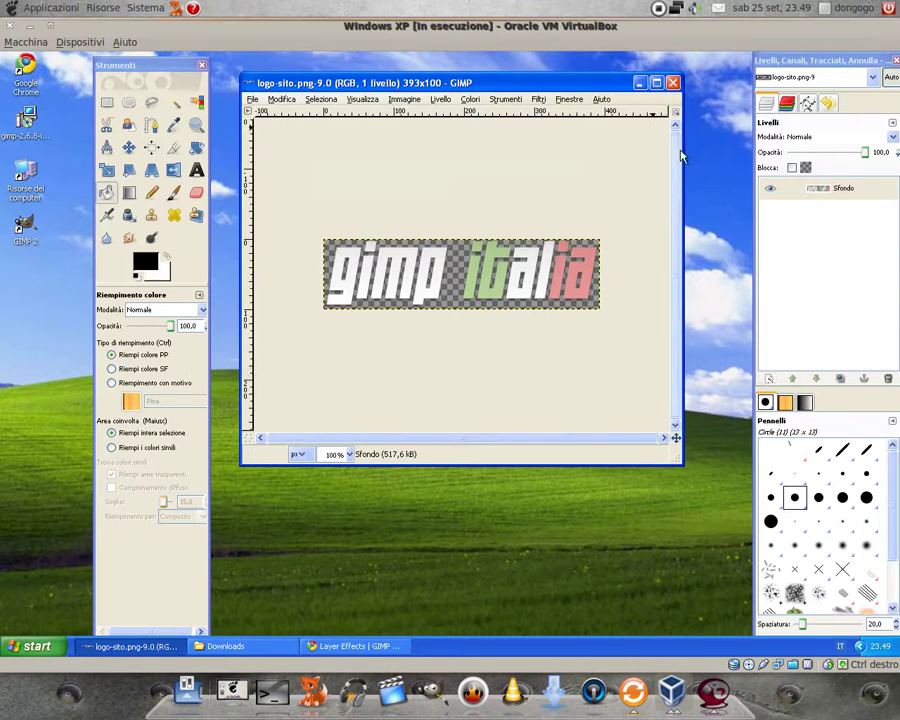
pyautogui.click(440, 99)
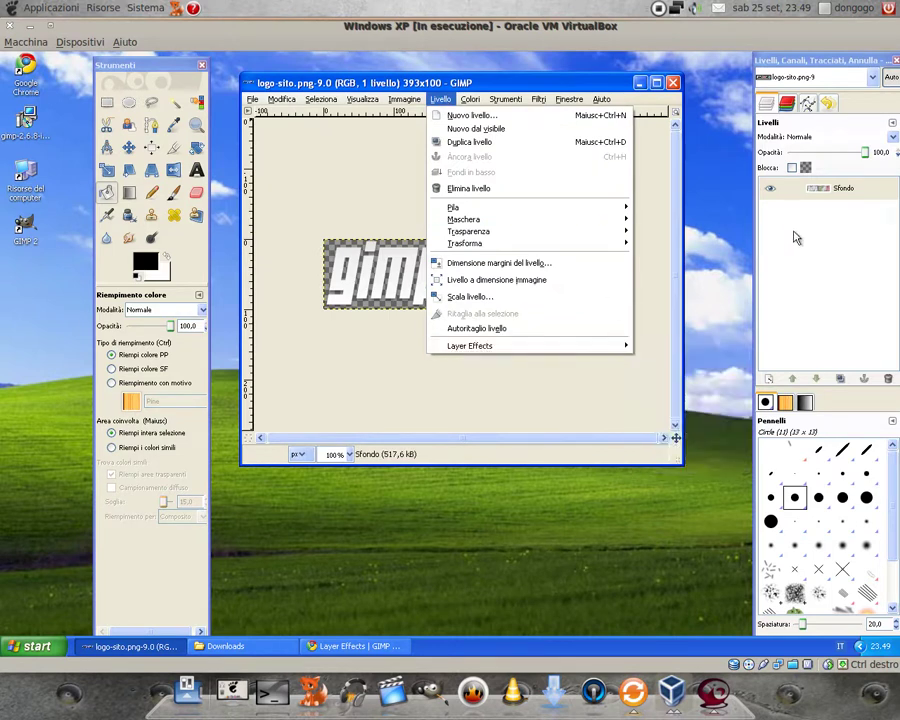
# Step: Apply Layer Effects Drop Shadow to the Sfondo layer with Preview on and angle -180
pyautogui.click(822, 201)
pyautogui.rightClick(821, 194)
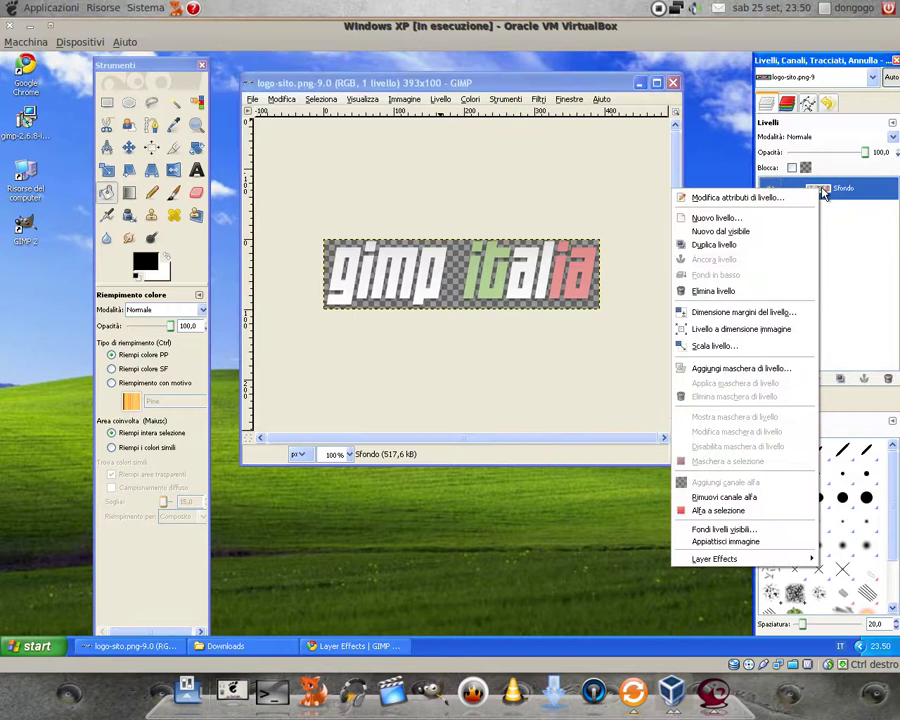
pyautogui.moveTo(714, 558)
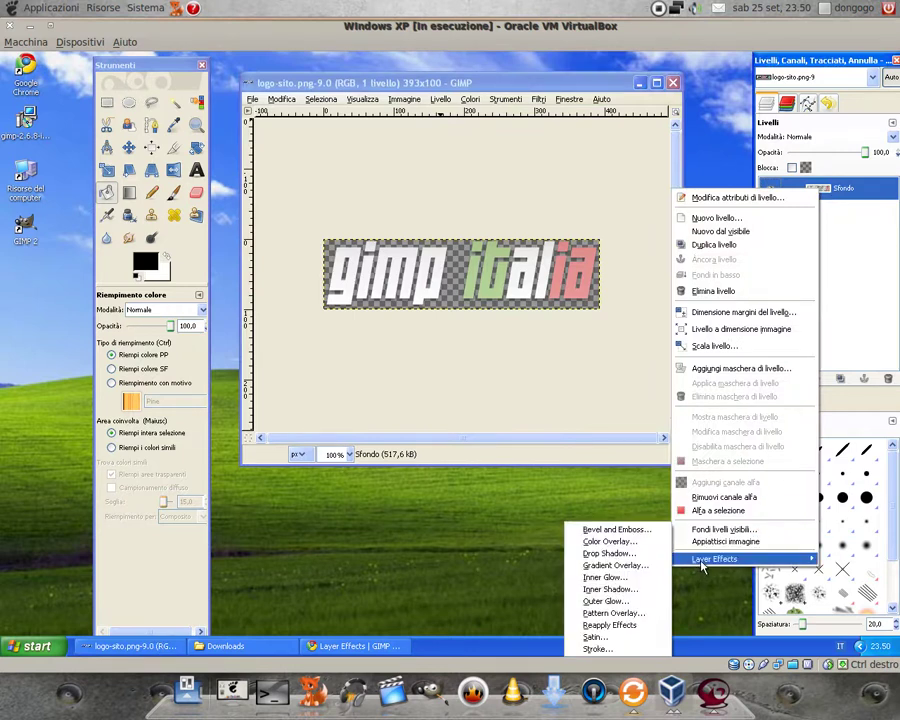
pyautogui.click(632, 554)
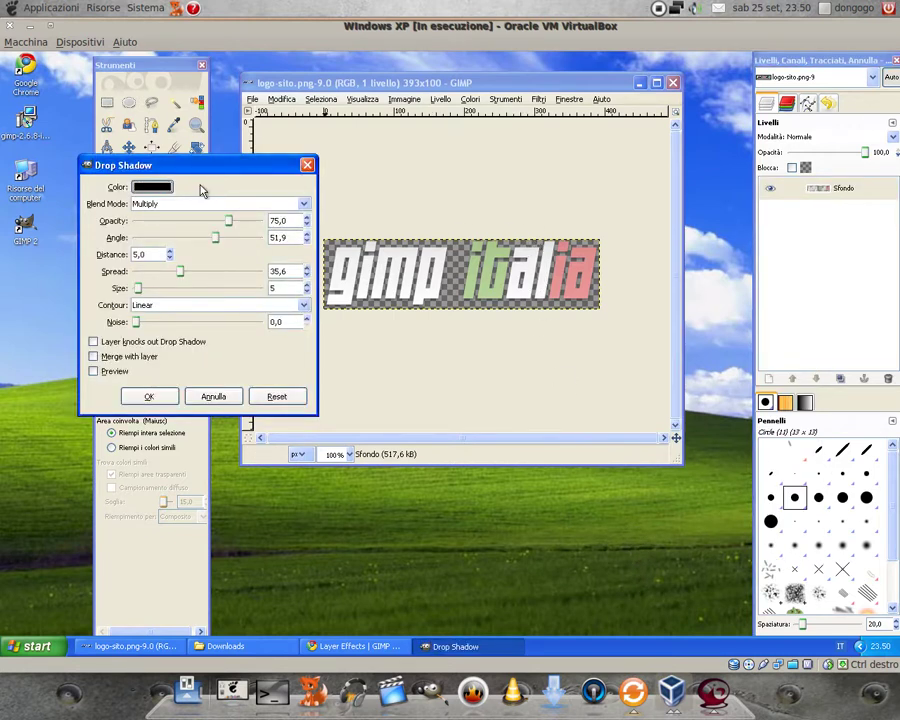
pyautogui.click(93, 373)
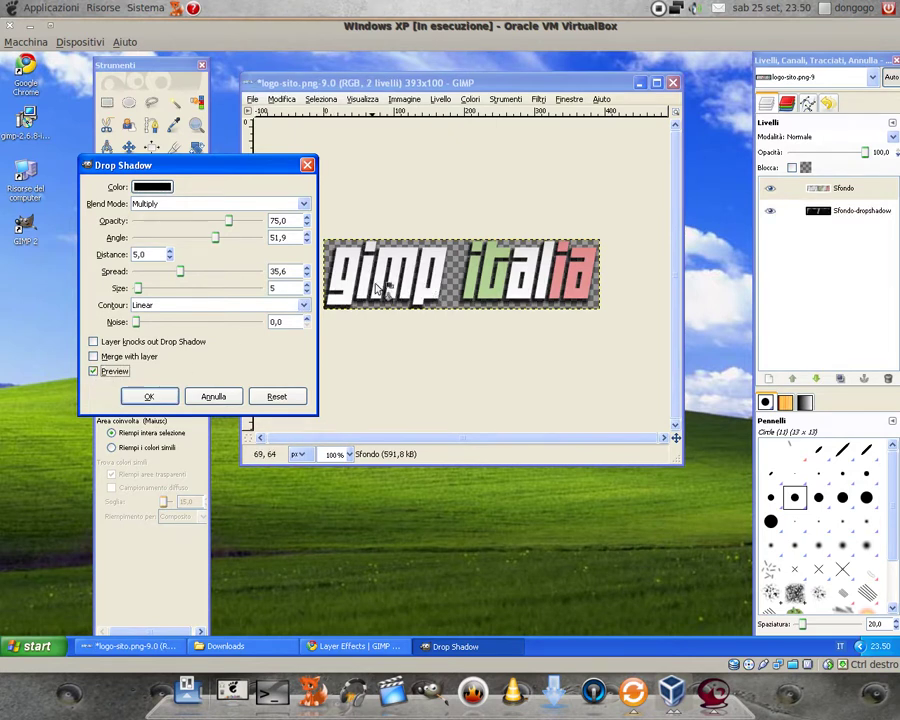
pyautogui.moveTo(212, 240); pyautogui.dragTo(167, 243)
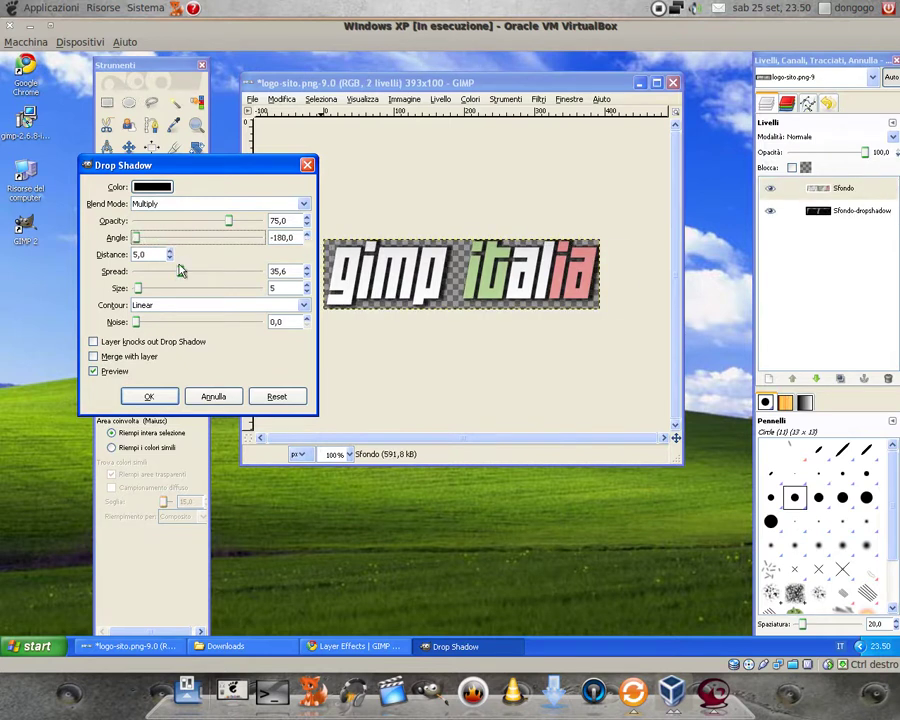